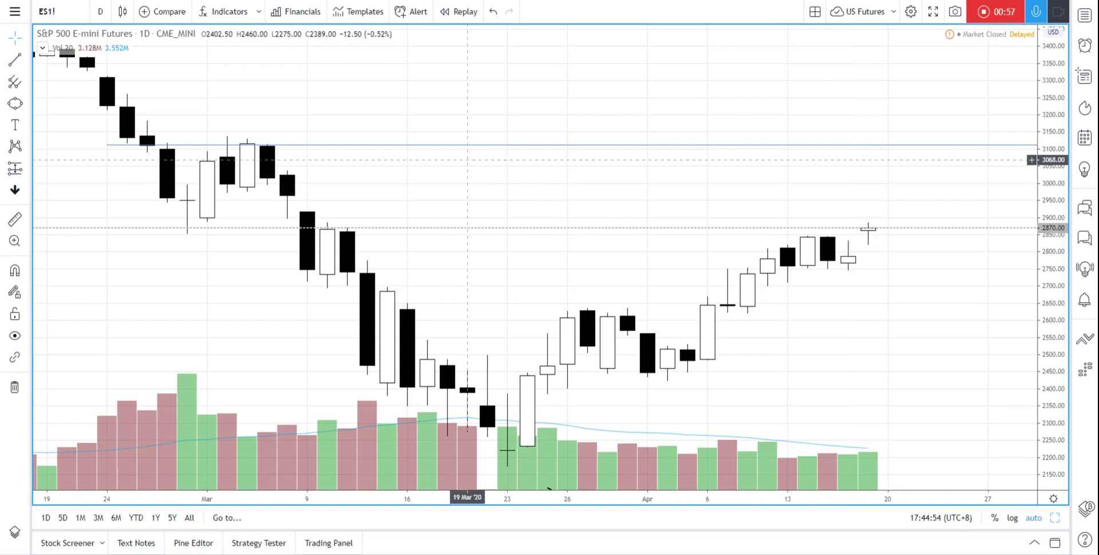
Switch the S&P 500 E-mini Futures chart to the 1-hour interval.
scroll(839, 231, "down", 2)
scroll(839, 231, "down", 1)
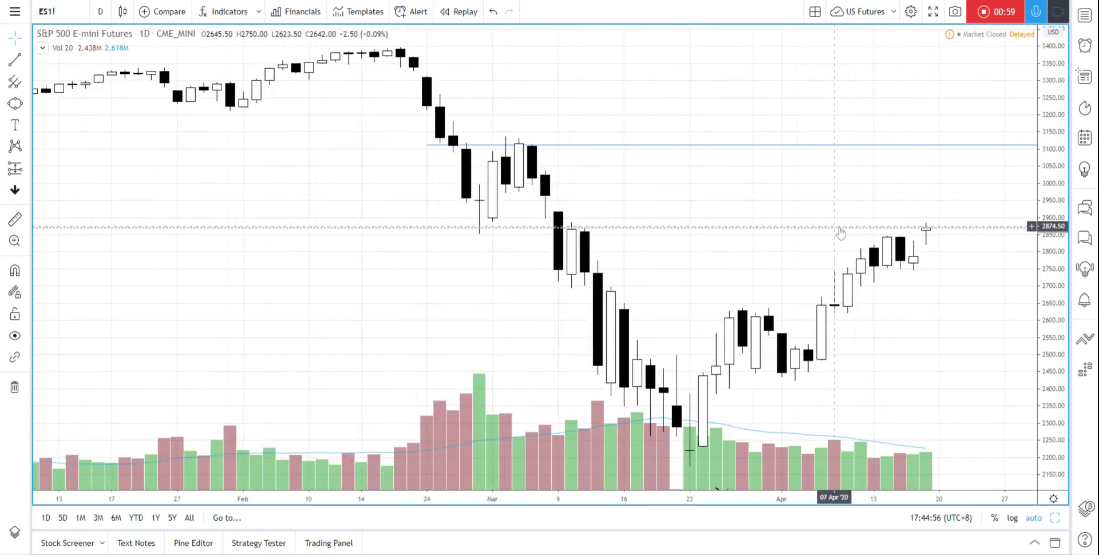
scroll(839, 232, "up", 1)
scroll(840, 232, "up", 1)
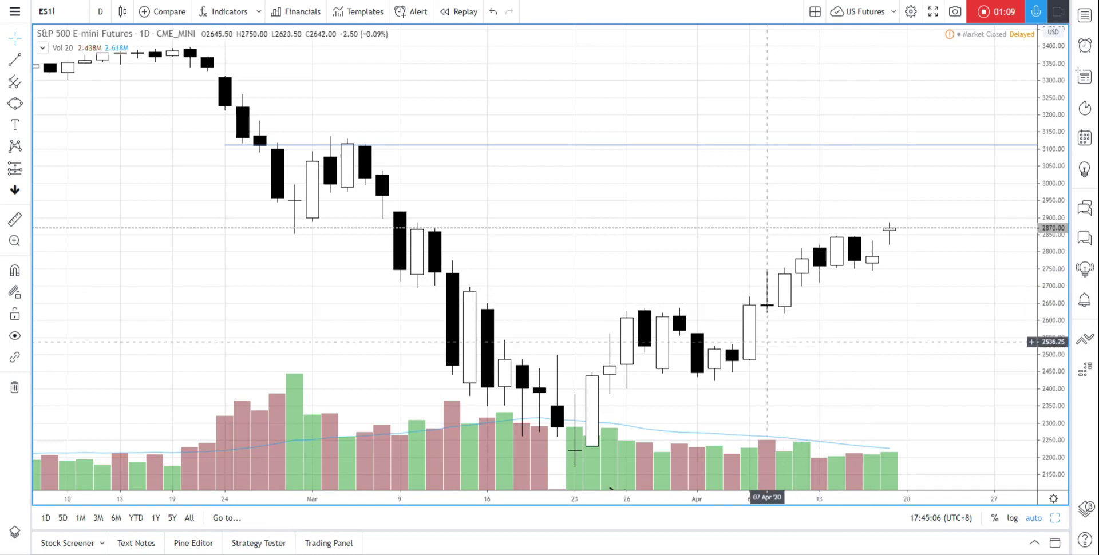
mouse_move(630, 434)
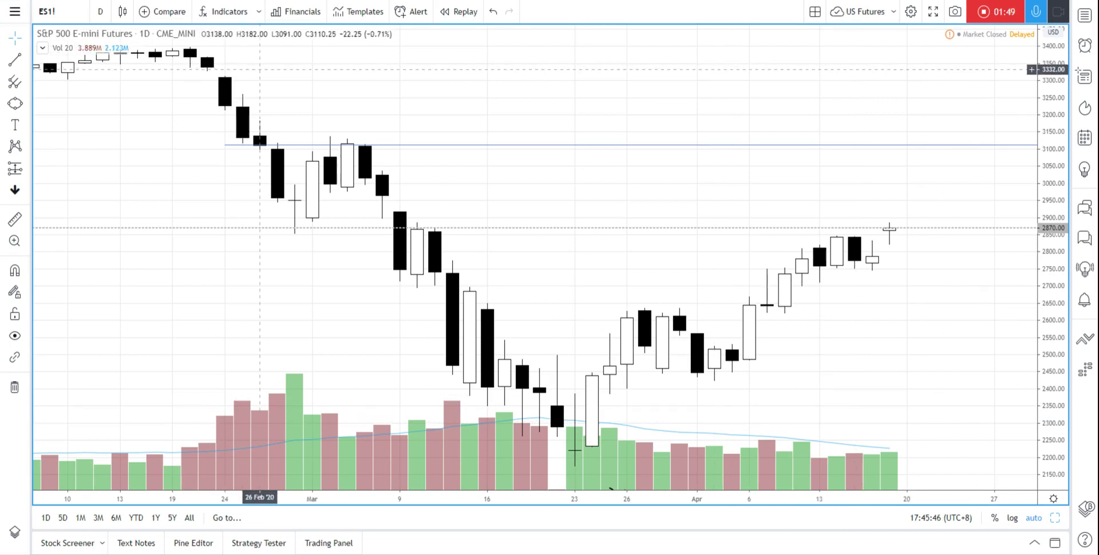
left_click(107, 19)
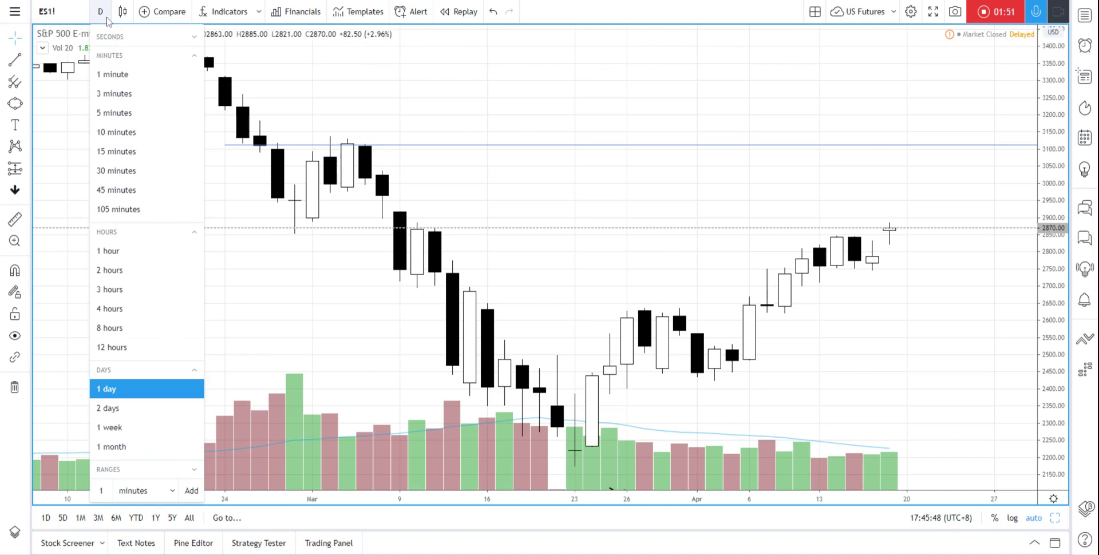
left_click(143, 252)
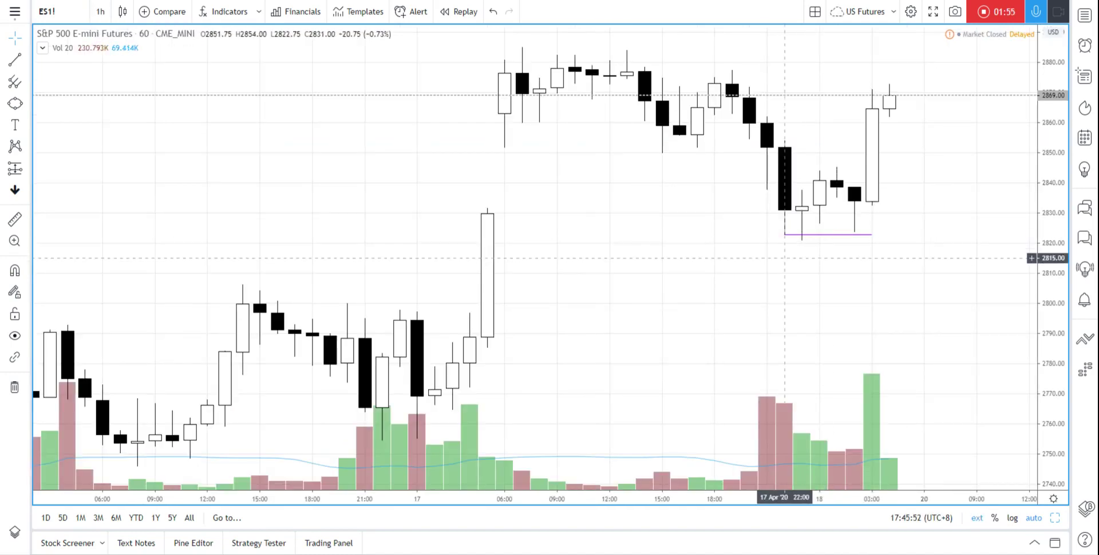
Draw a horizontal trend line at 2754.50 from 16 Apr 20:00 to 17 Apr 18:00 and colour it light blue.
scroll(802, 252, "down", 5)
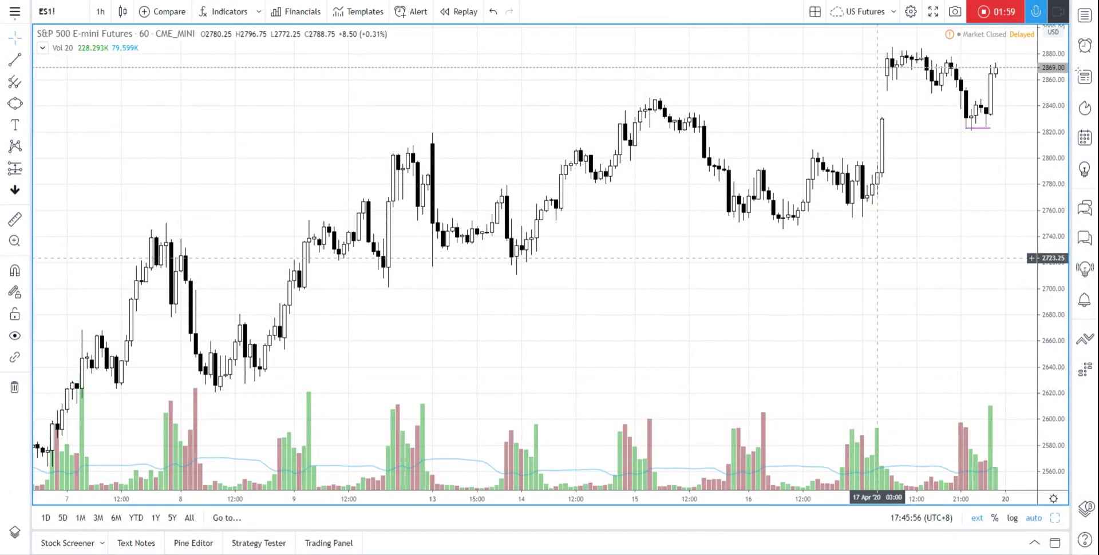
left_click_drag(835, 271, 918, 287)
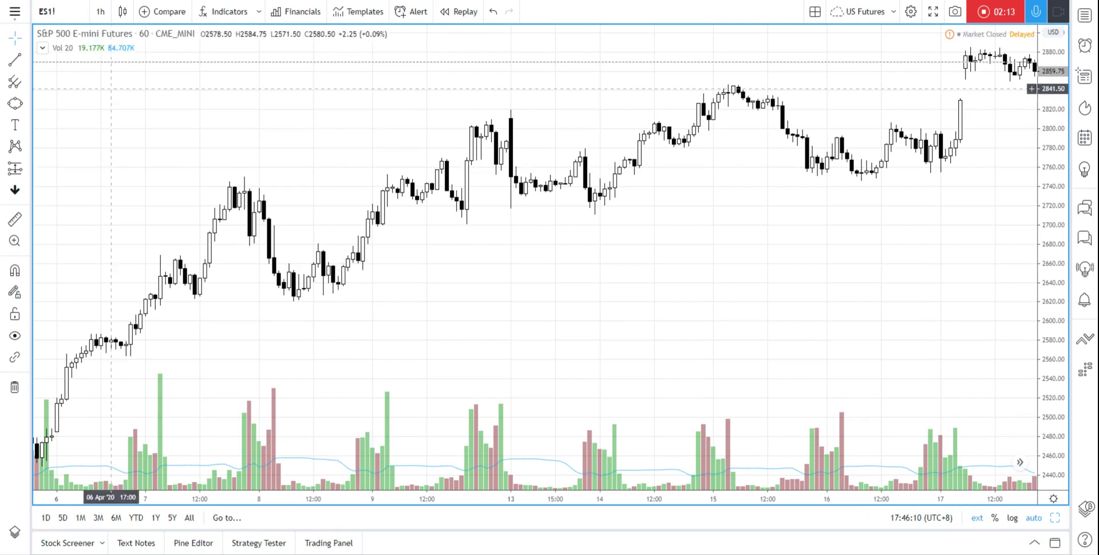
left_click(15, 59)
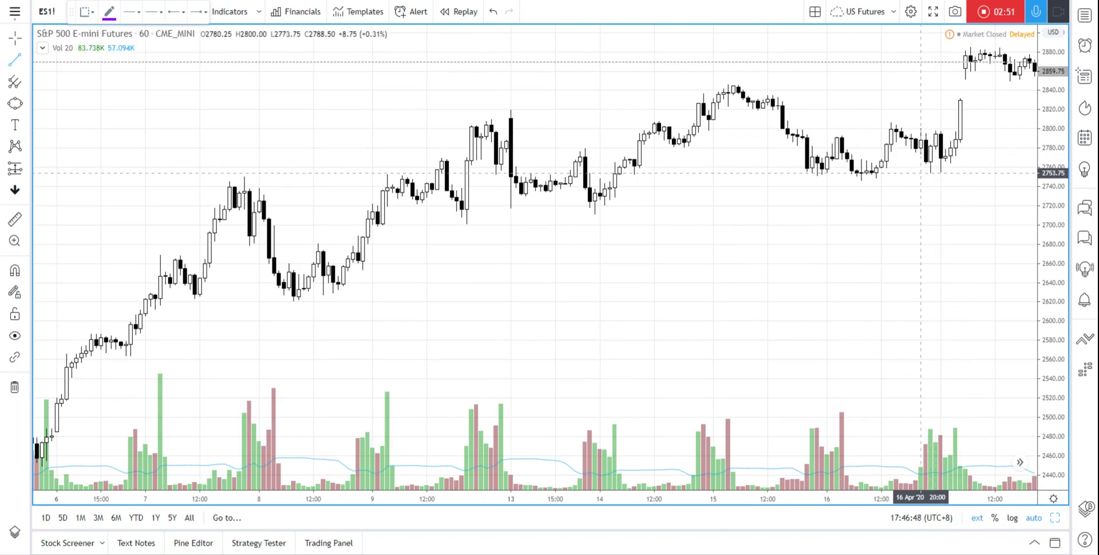
left_click(921, 172)
left_click(1025, 172)
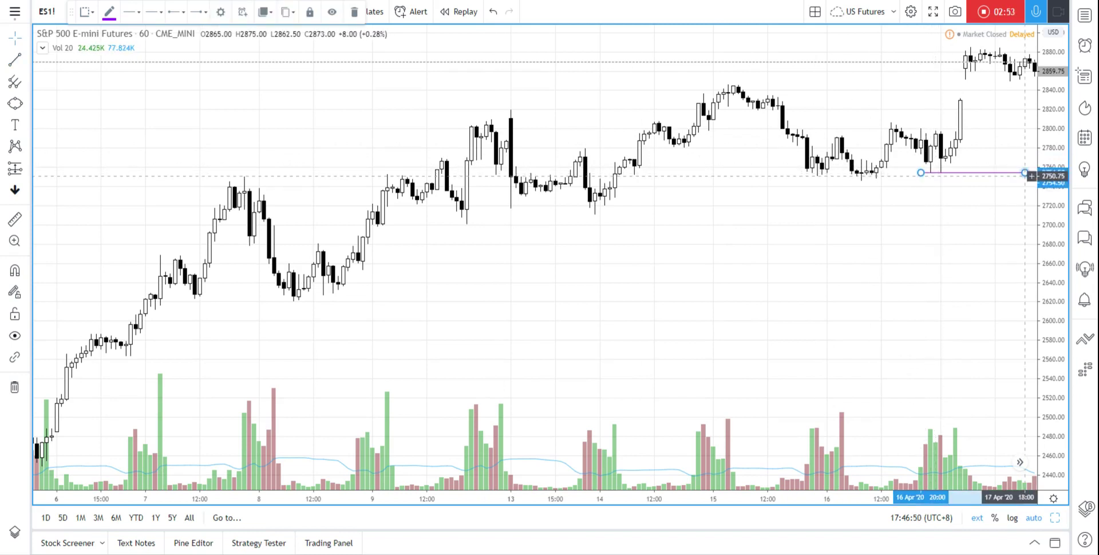
left_click(109, 11)
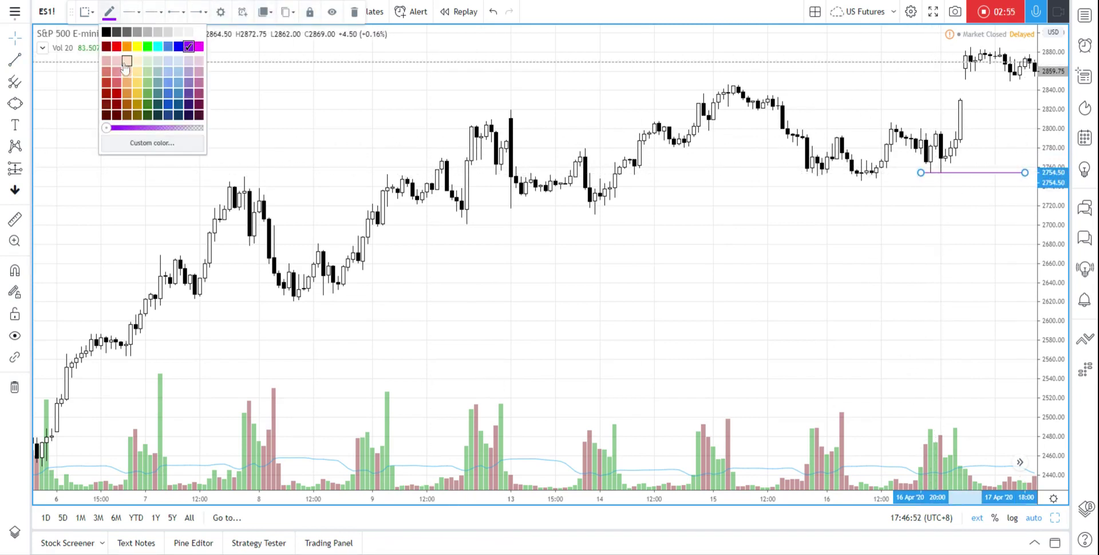
left_click(168, 61)
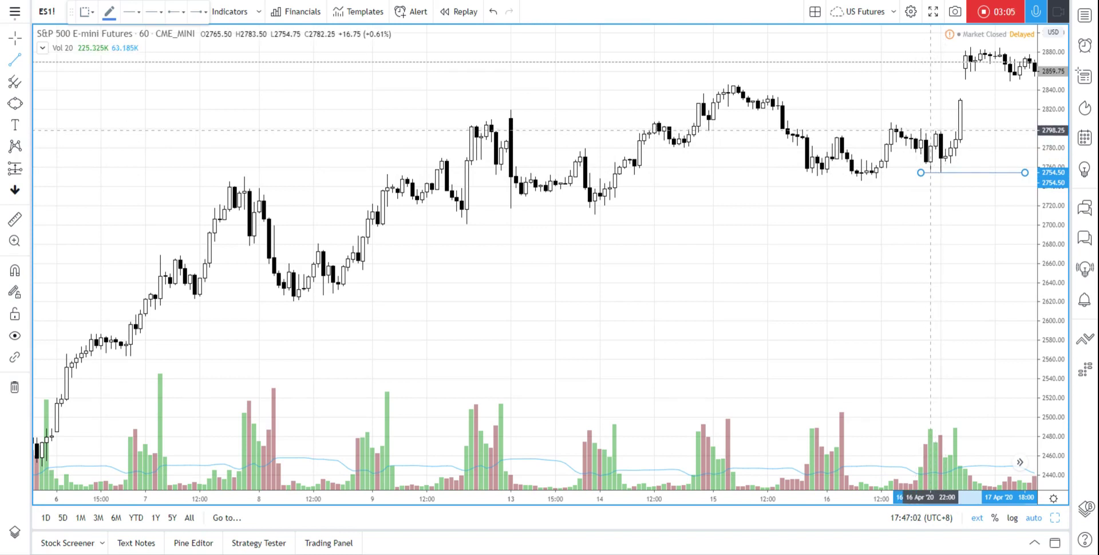
Draw horizontal trend lines at about 2798 over the consolidation before the gap and at 2884.25 along the 17 April highs.
left_click(1032, 129)
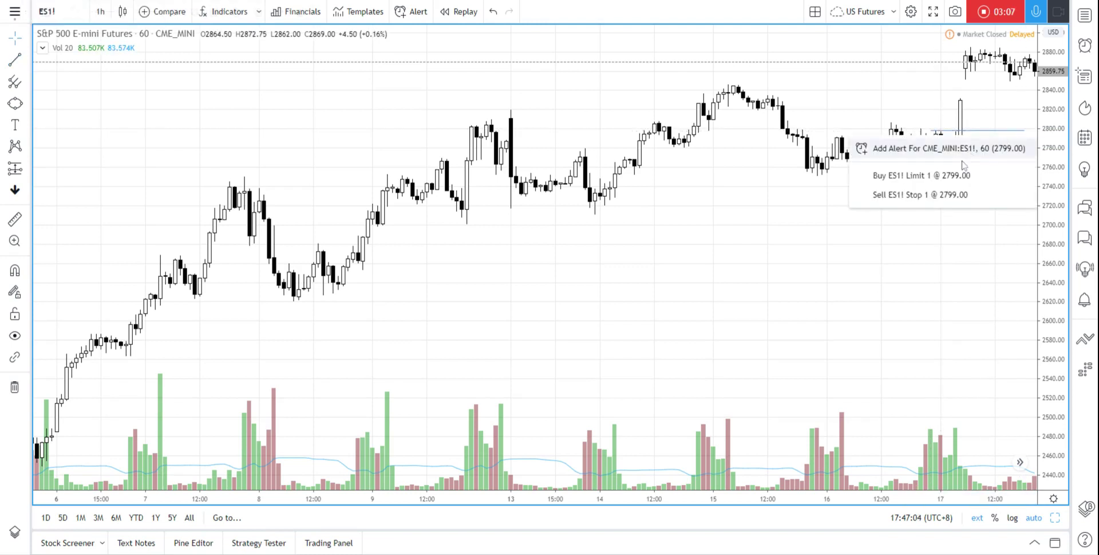
left_click(931, 241)
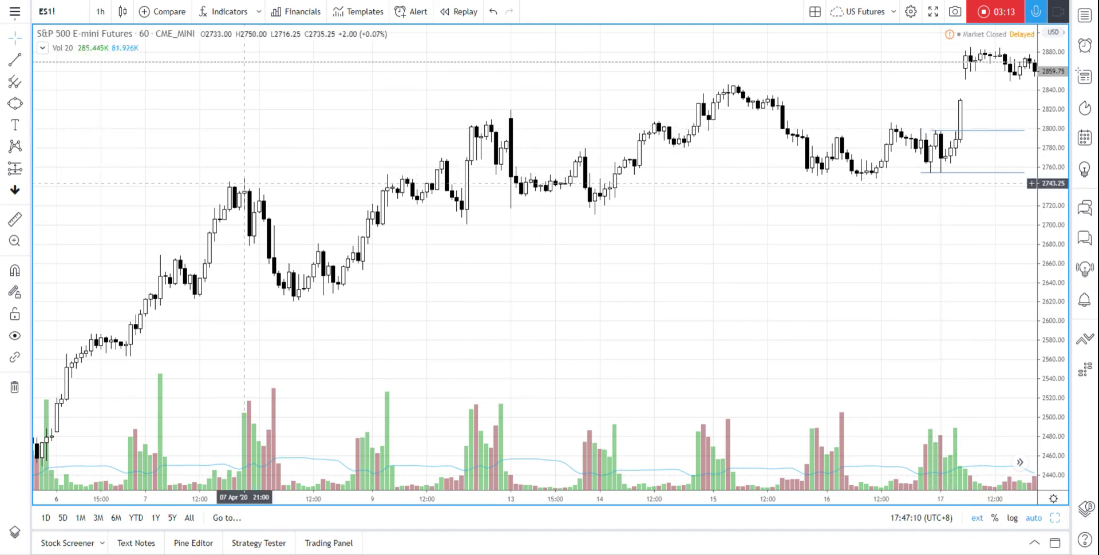
left_click(15, 59)
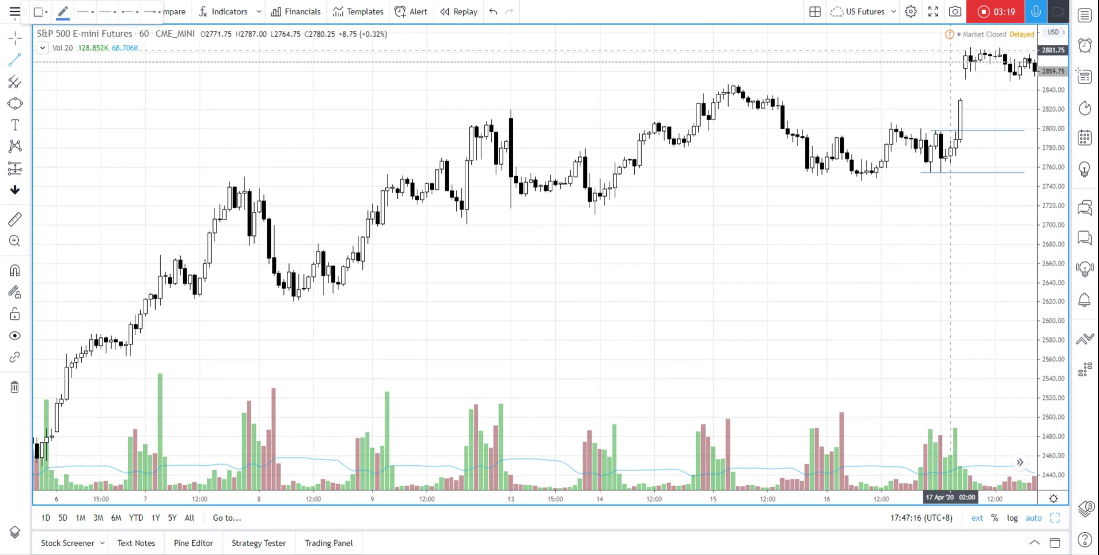
left_click(950, 50)
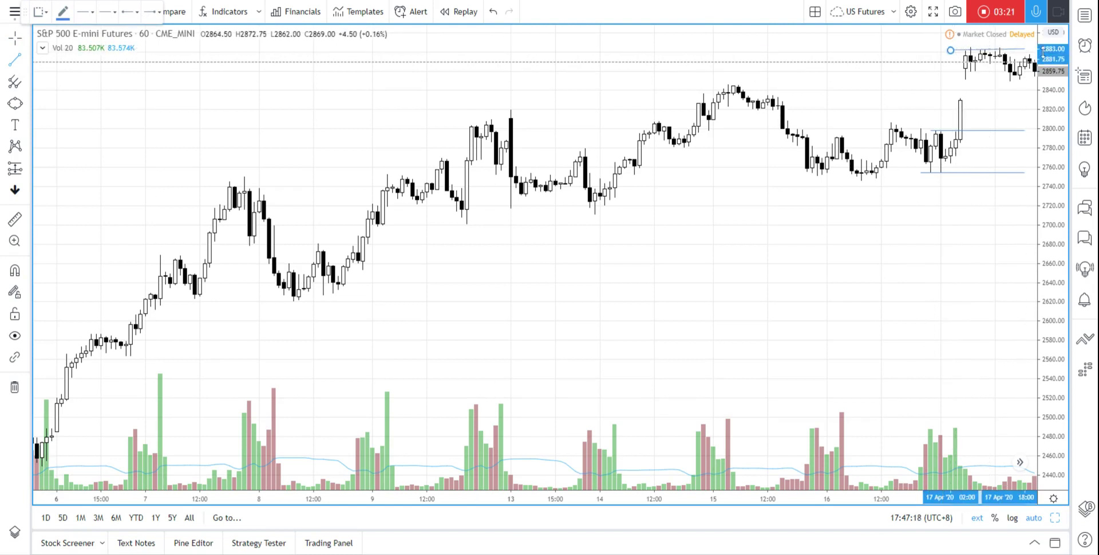
left_click(1032, 67)
left_click(1031, 69)
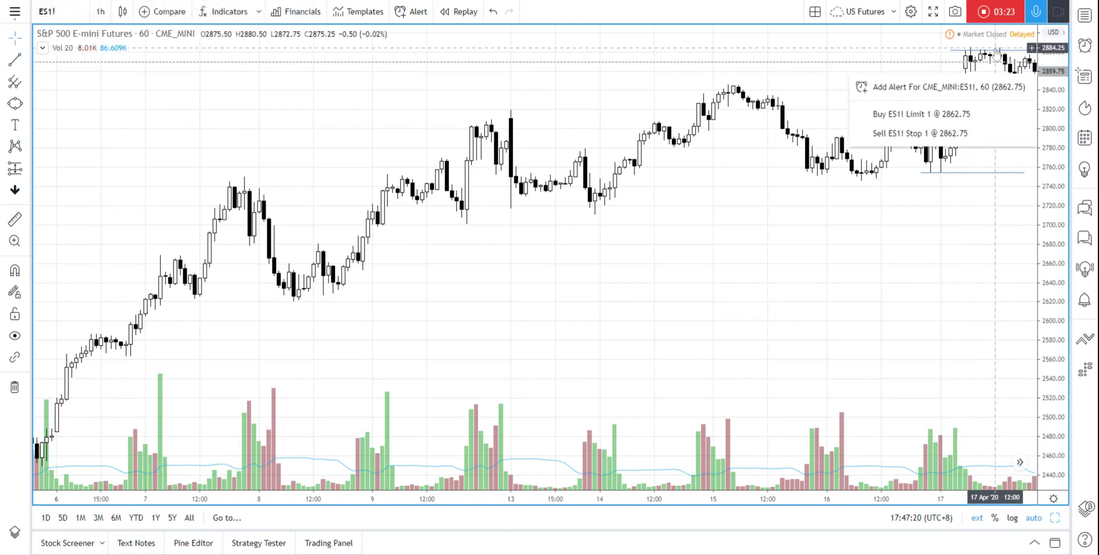
left_click_drag(990, 50, 993, 46)
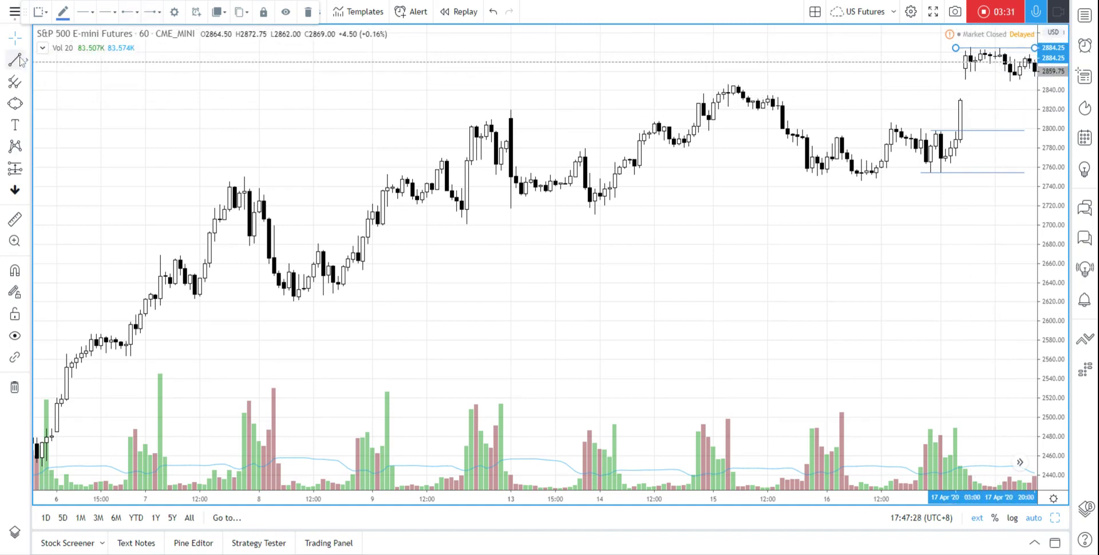
Draw a horizontal trend line at 2785.75 from 17 Apr 02:00 to 17 Apr 19:00.
key("alt+t")
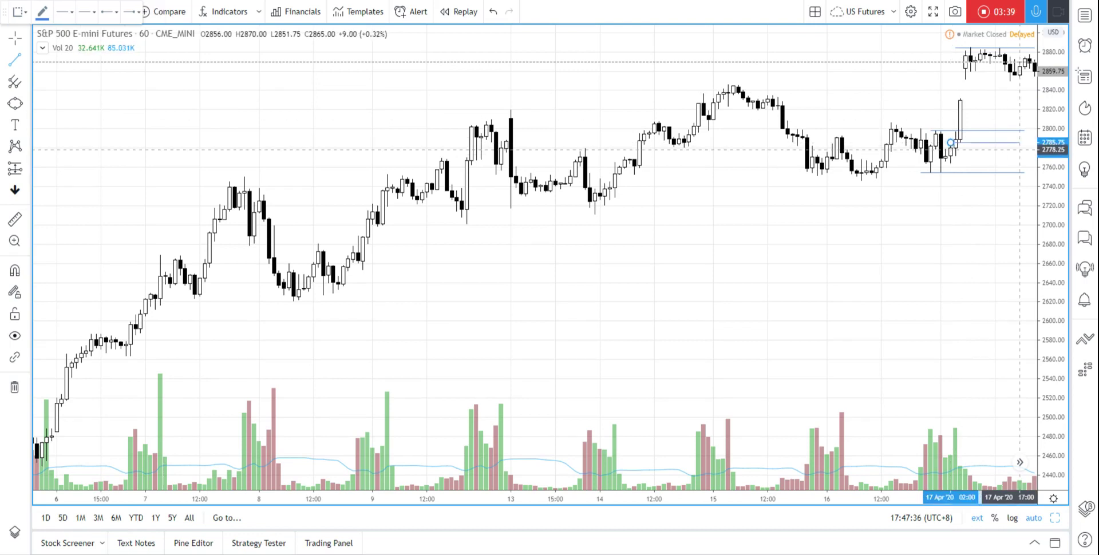
left_click(1031, 146)
left_click(950, 304)
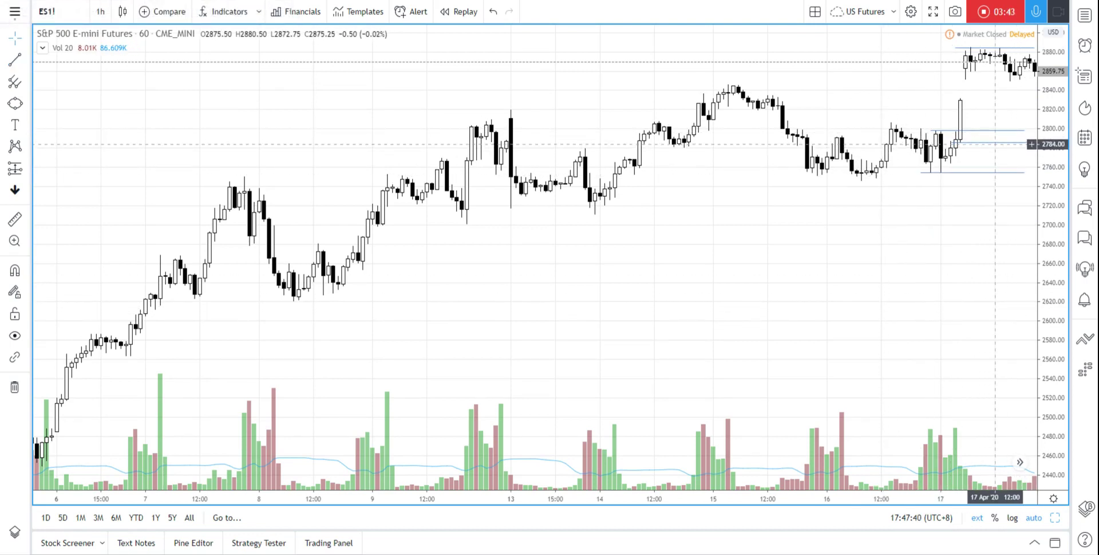
Change the trend lines at 2785.75 and 2884.25 to a dashed line style.
left_click(996, 143)
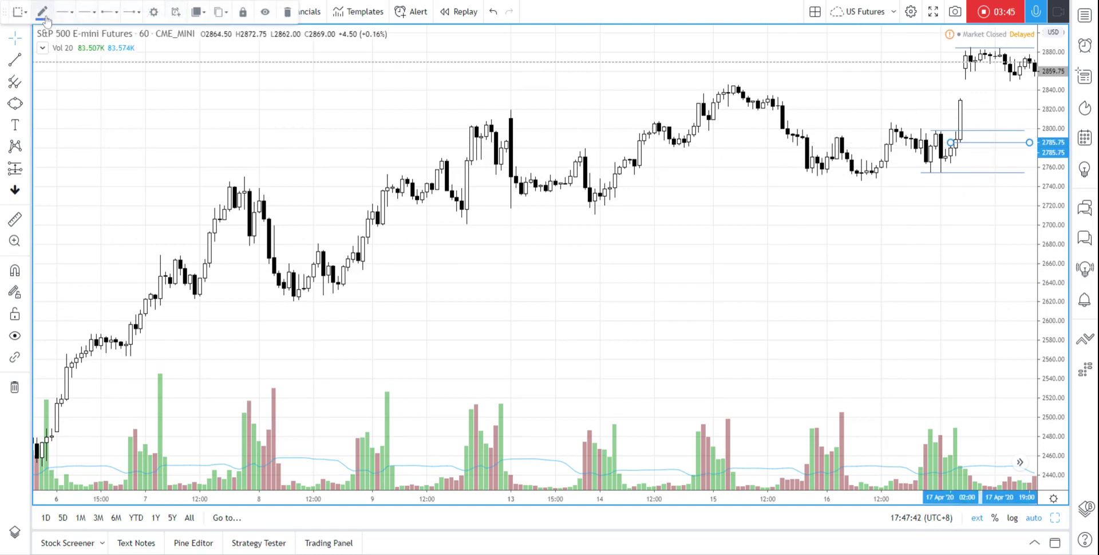
left_click(46, 21)
left_click(85, 14)
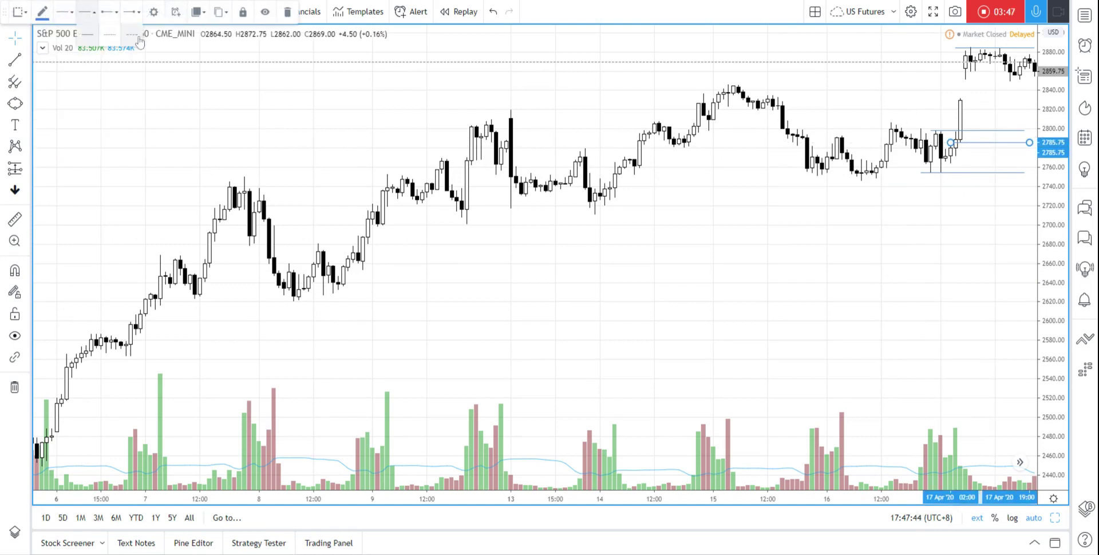
left_click(137, 39)
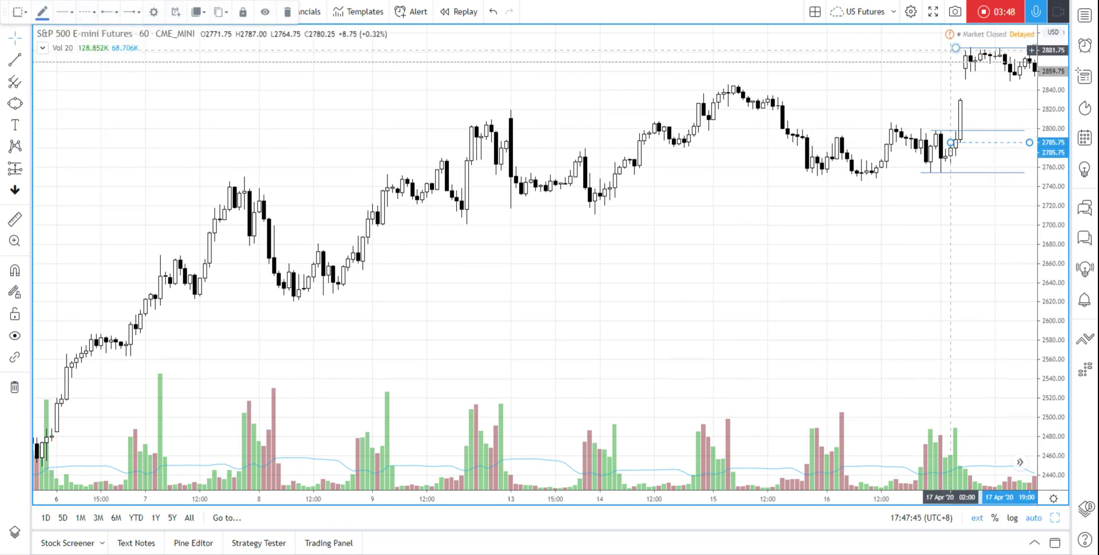
left_click(996, 47)
left_click(85, 13)
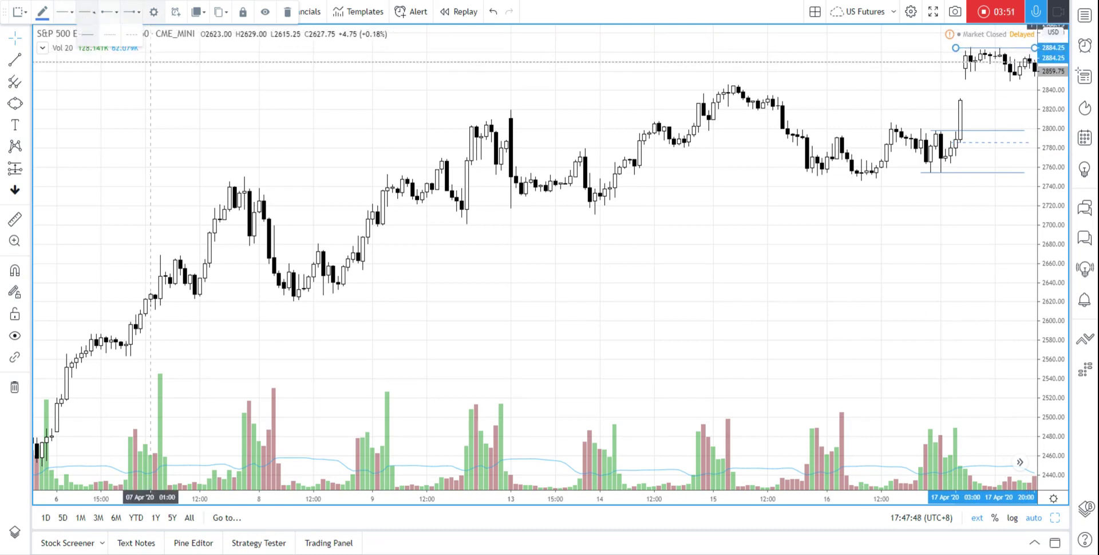
left_click(132, 38)
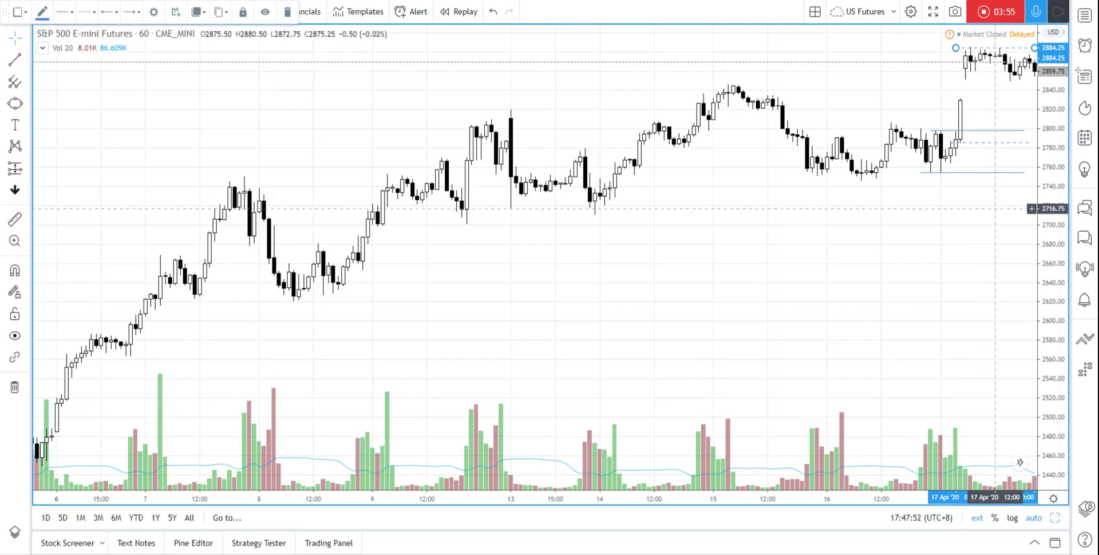
left_click(994, 209)
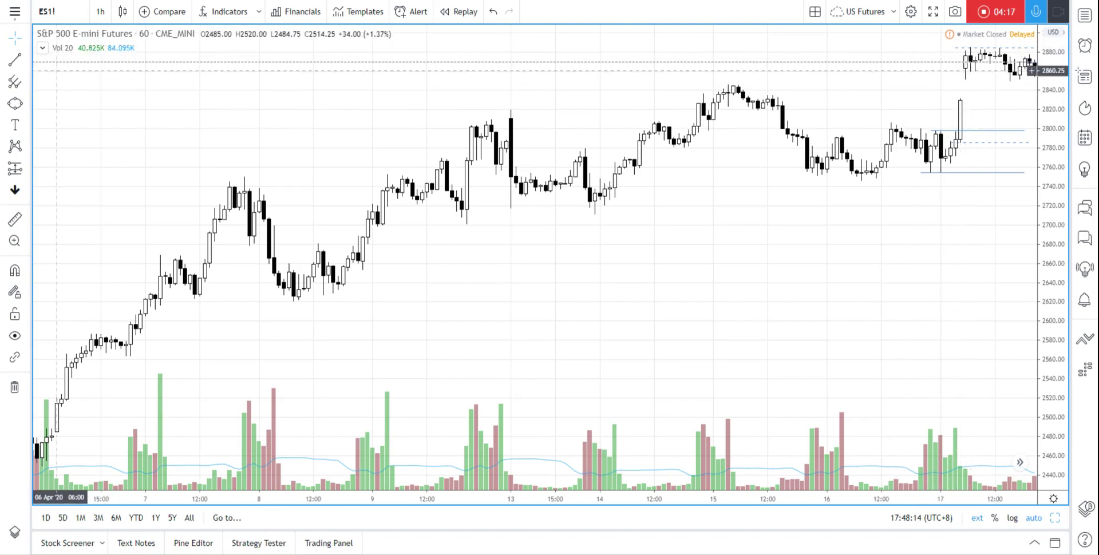
Draw a rectangle over the 17 April price gap, spanning about 2832 to 2851.
left_click(28, 103)
left_click(66, 128)
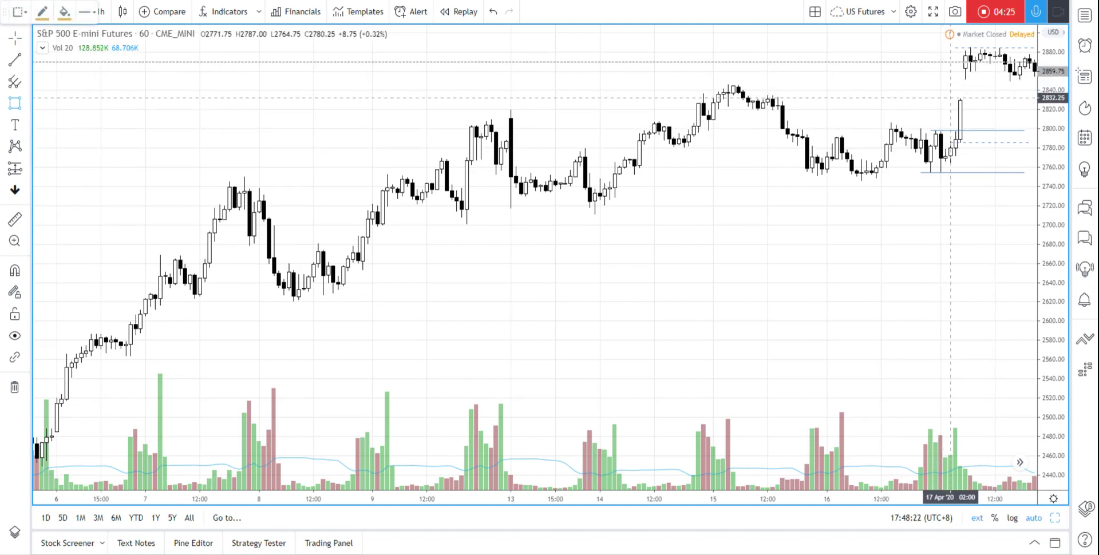
left_click_drag(978, 81, 1030, 82)
left_click(1032, 81)
key("Escape")
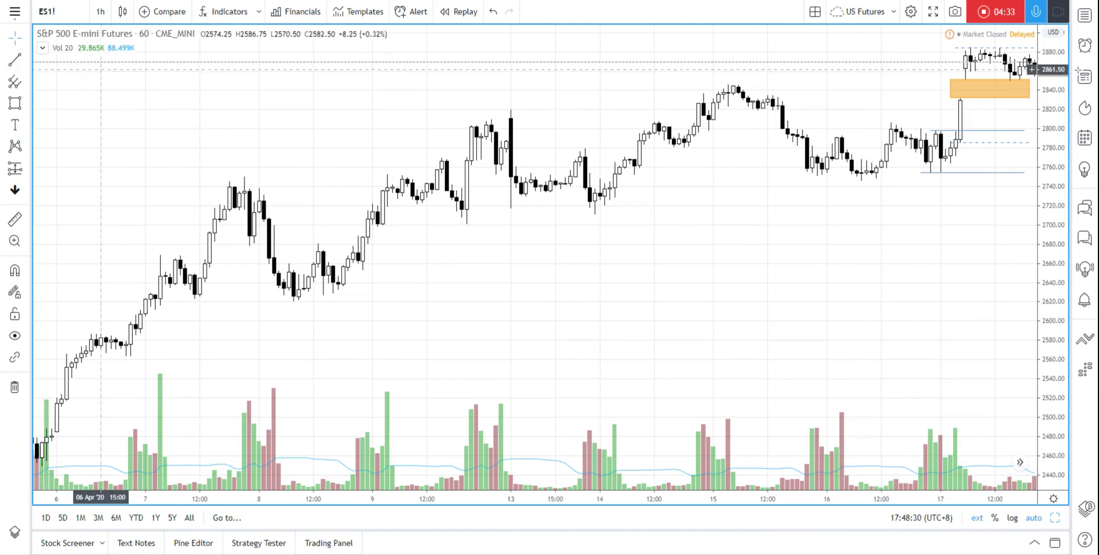
Draw a horizontal trend line at 2851.50 along the gap's upper edge, from 16 Apr 21:00 to 17 Apr 20:00.
left_click(956, 84)
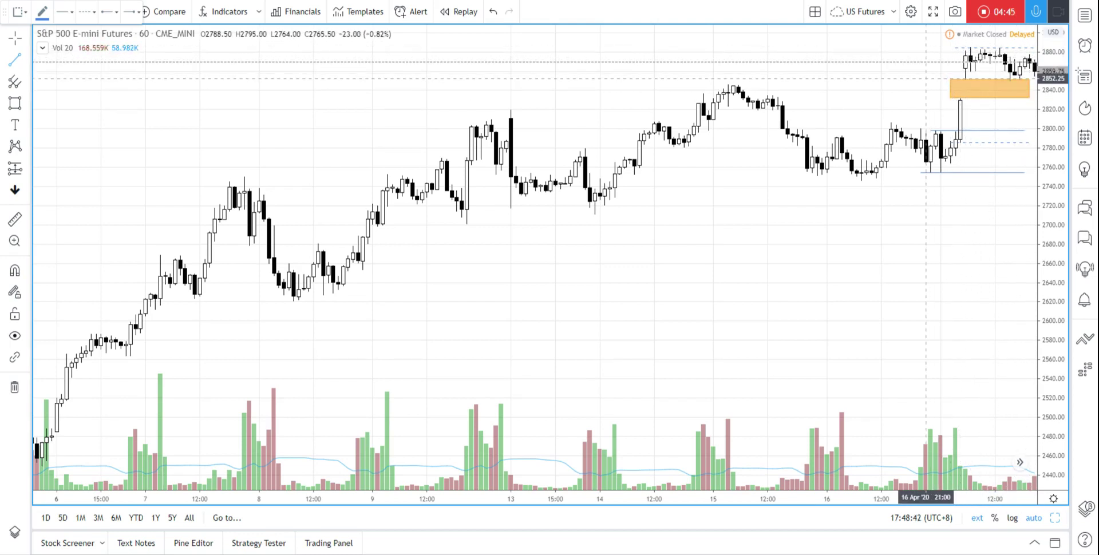
left_click(925, 79)
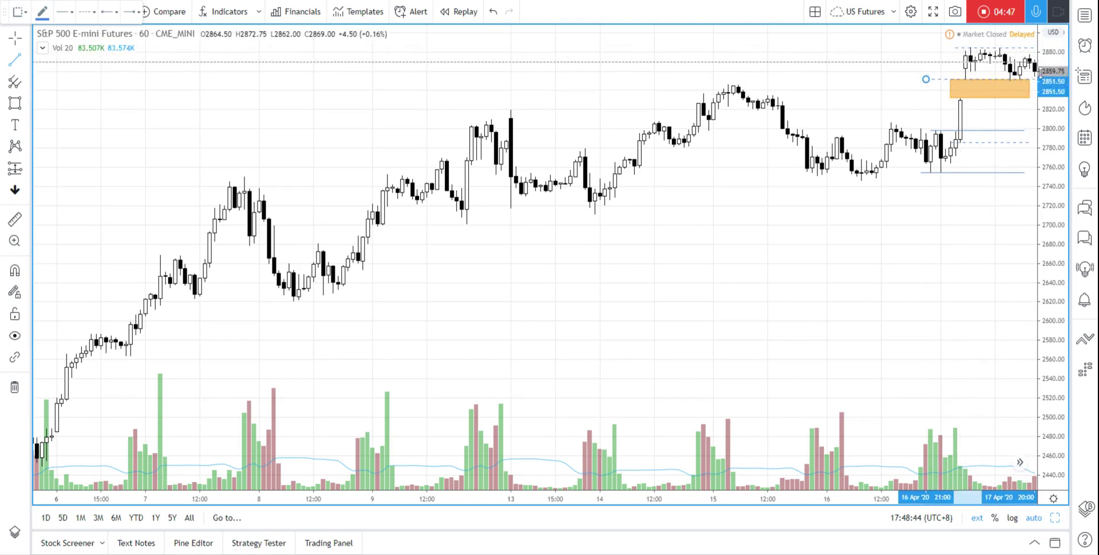
left_click(1032, 117)
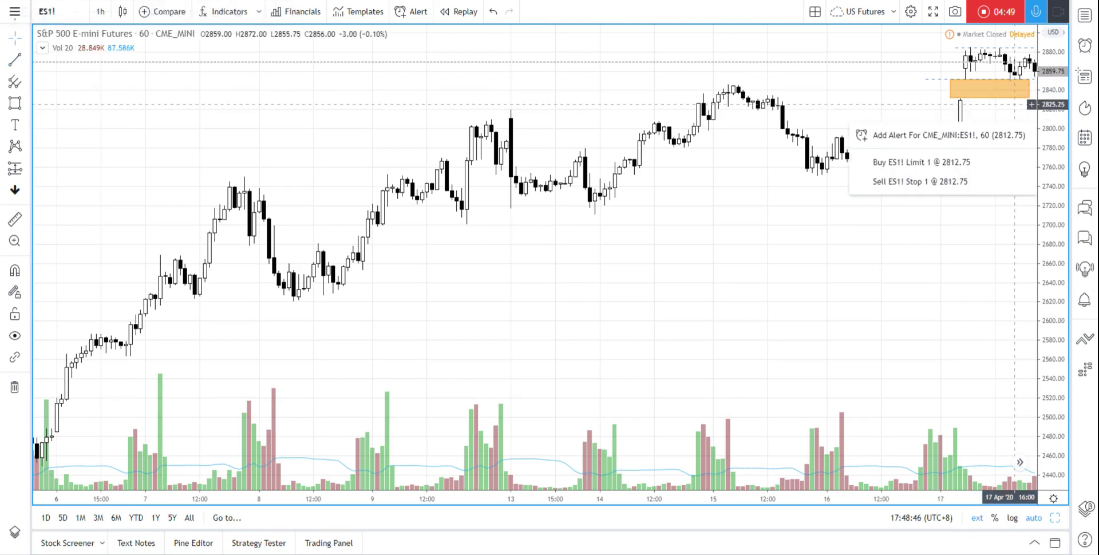
Change the trend line at 2851.50 to a solid line style.
left_click(950, 82)
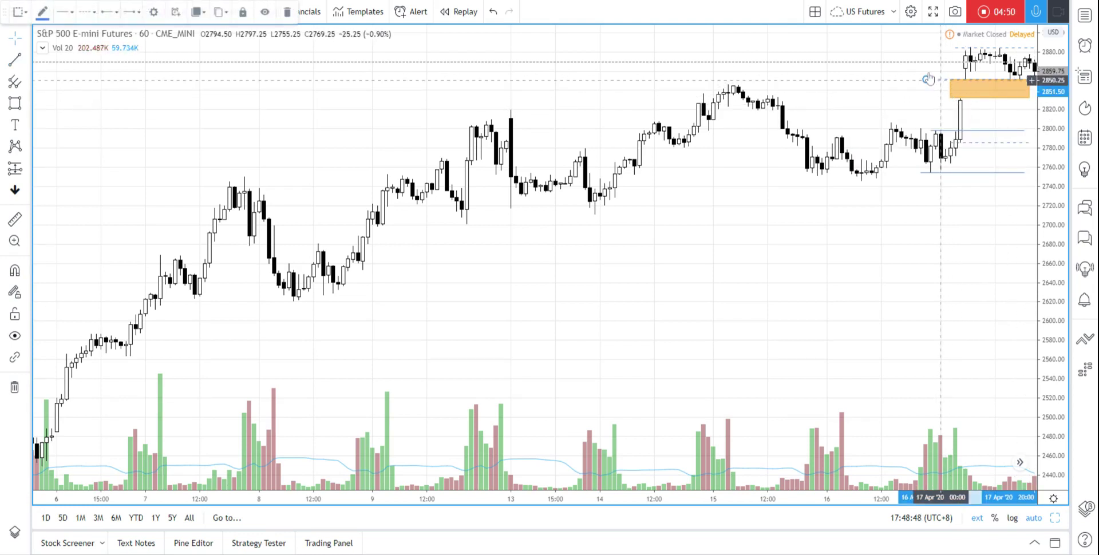
left_click(88, 14)
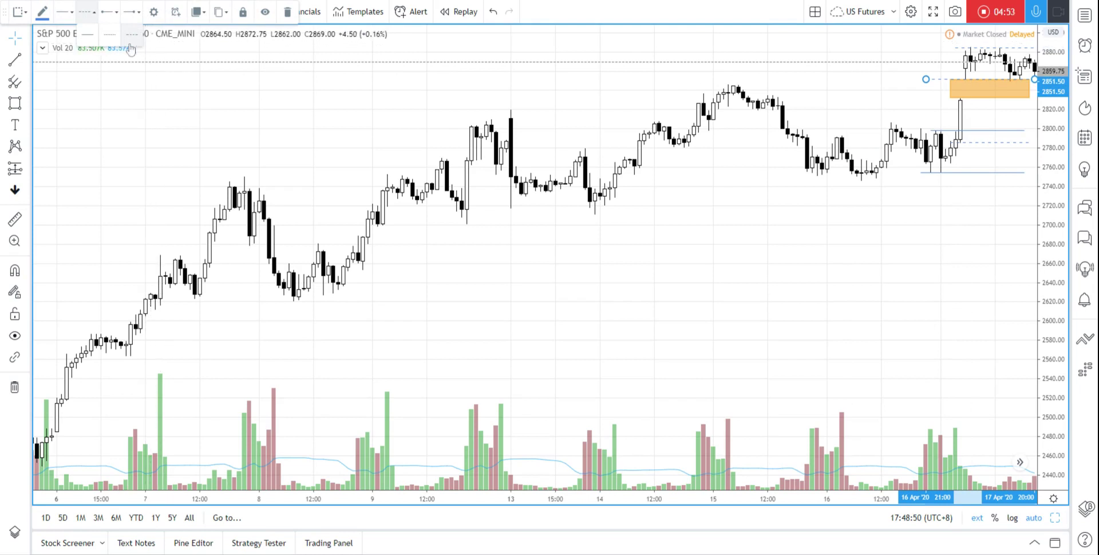
left_click(93, 39)
left_click(802, 206)
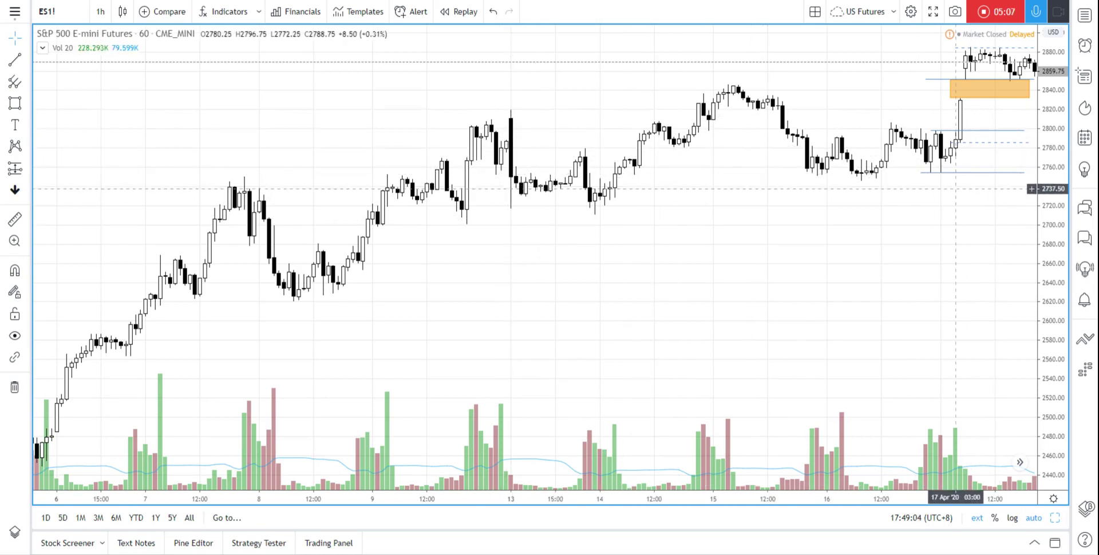
Draw a horizontal trend line at 2819.00 from 10 Apr 01:00 to 17 Apr 16:00.
key("alt+t")
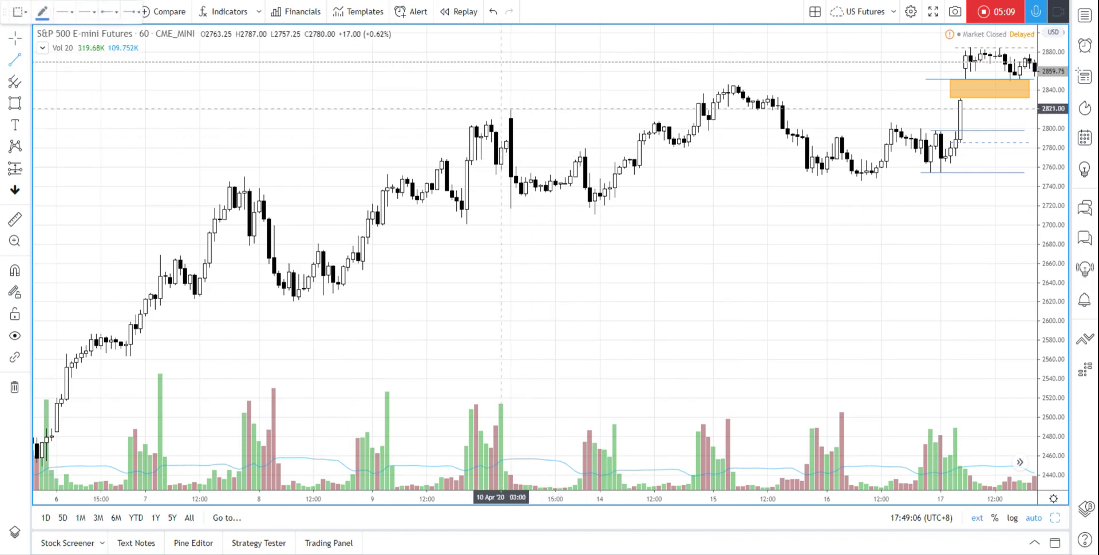
left_click(491, 110)
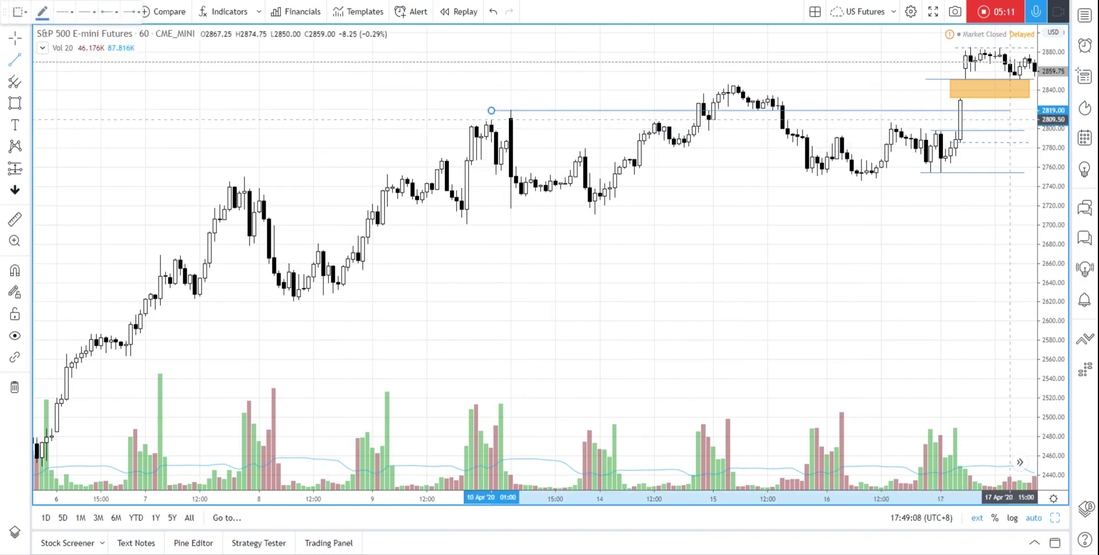
left_click(1014, 110)
Draw a horizontal trend line at about 2717 along the 13 April low, from 10 Apr 03:00 to 17 Apr 16:00.
left_click(26, 60)
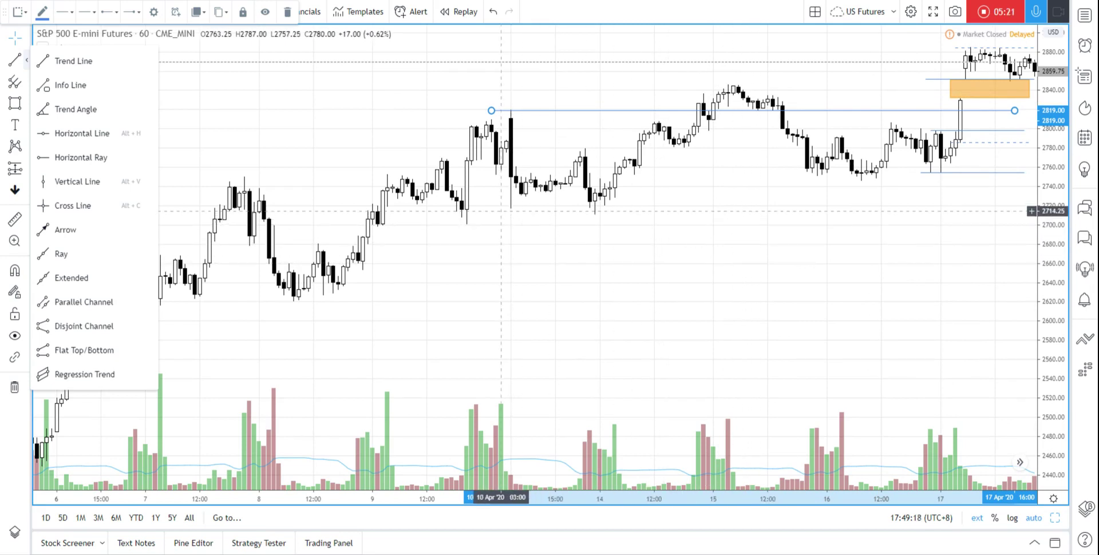
left_click(502, 207)
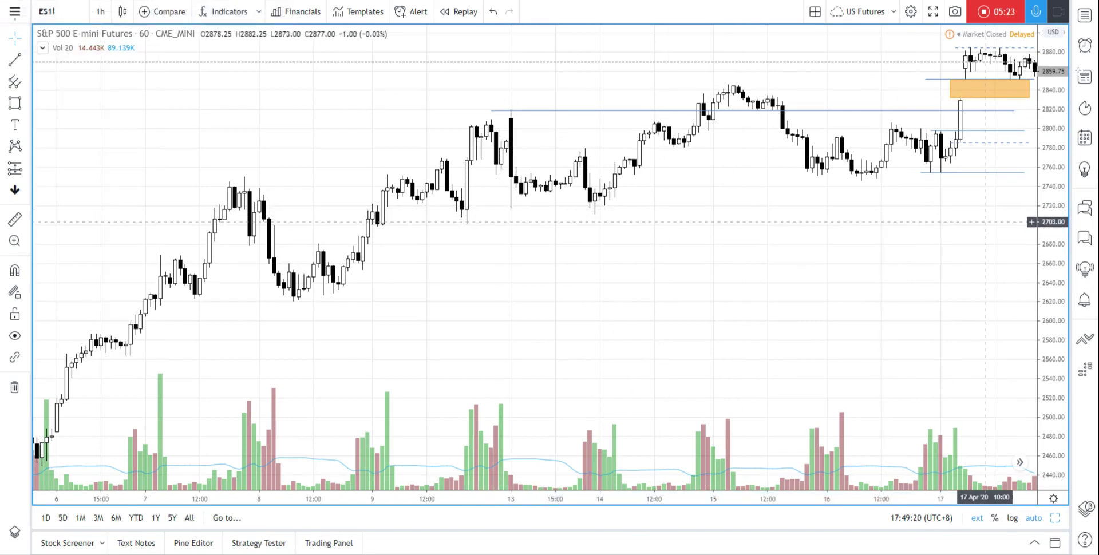
left_click(15, 59)
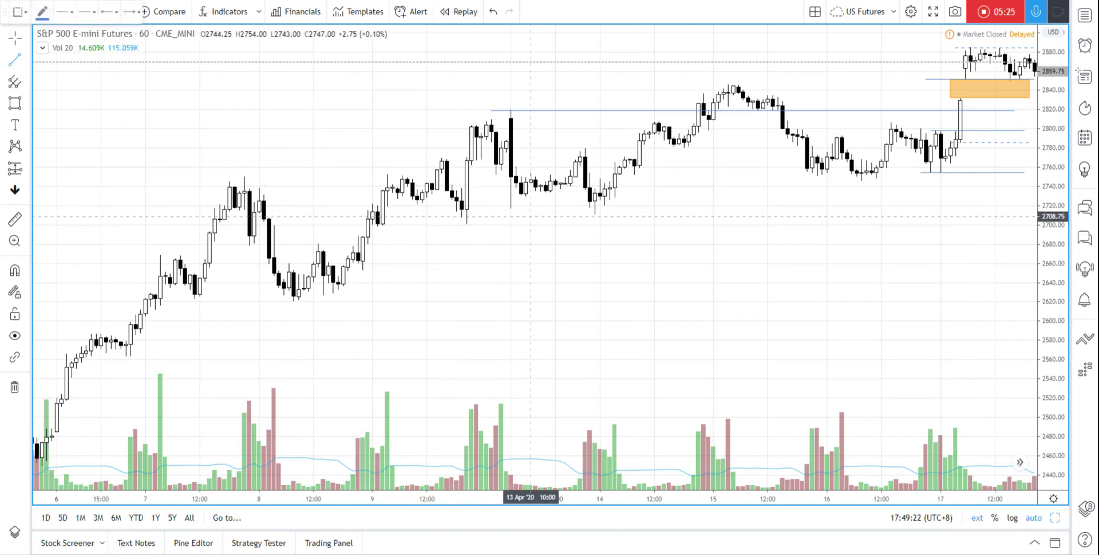
left_click_drag(501, 207, 1014, 208)
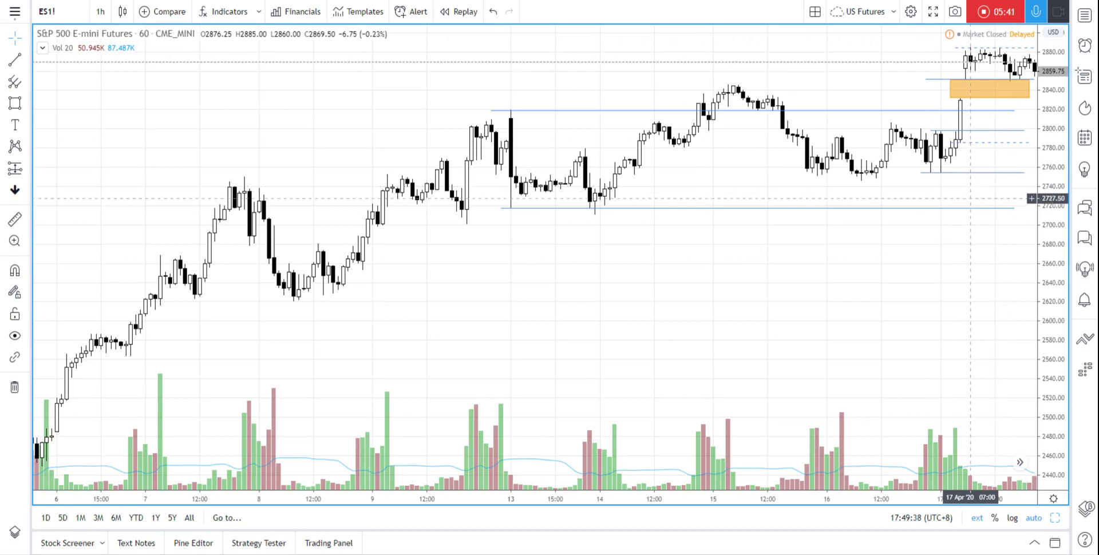
Extend the 2819.00 trend line and the gap rectangle forward in time to 18 Apr 04:00.
left_click_drag(975, 247, 922, 243)
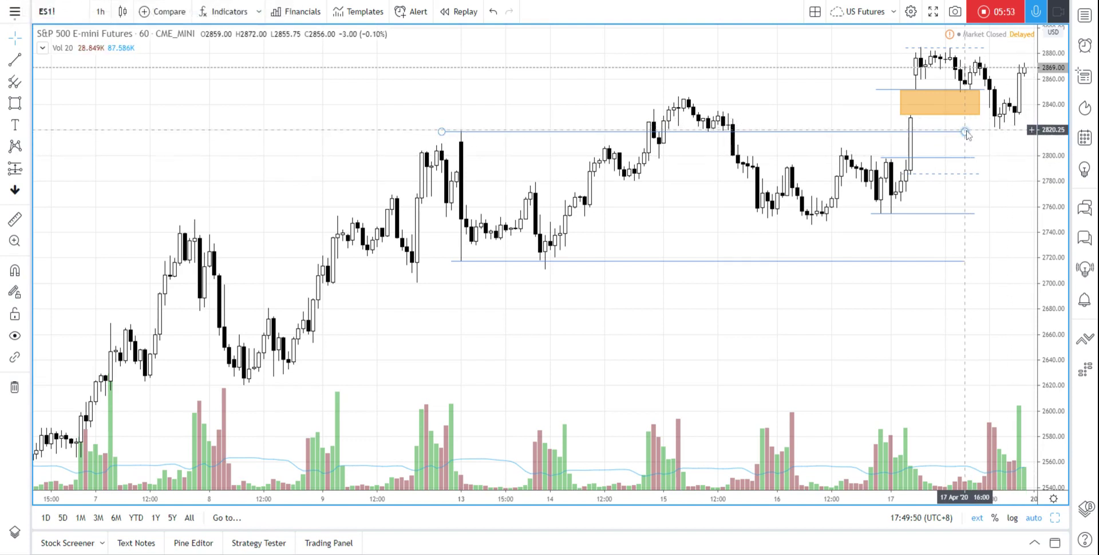
mouse_move(965, 134)
left_mouse_down()
mouse_move(1024, 131)
mouse_move(980, 115)
mouse_move(1024, 116)
left_mouse_up()
left_click(1009, 156)
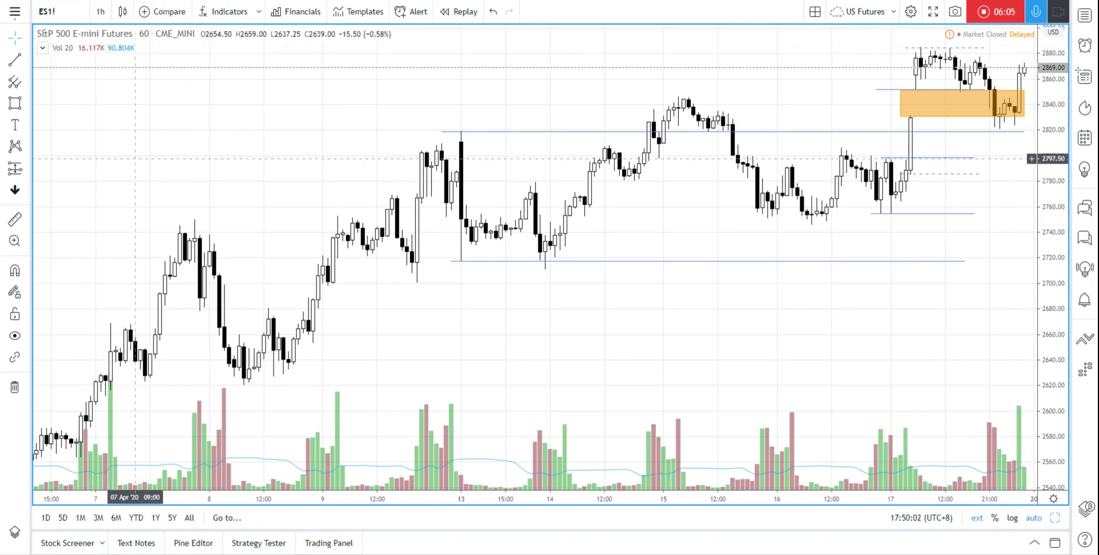
Switch the chart interval to 3 minutes and show the whole gap zone.
left_click(100, 12)
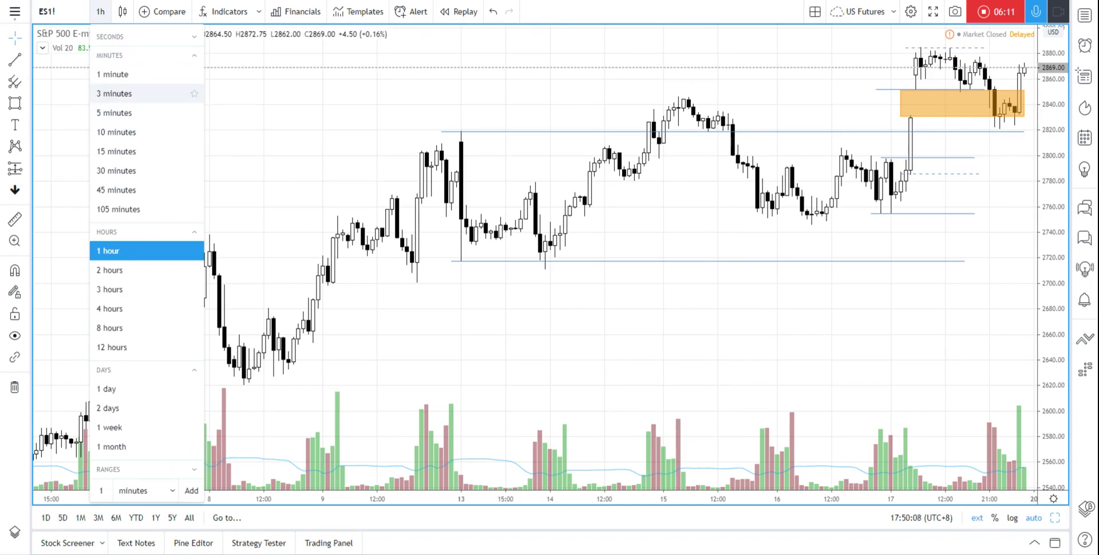
left_click(118, 94)
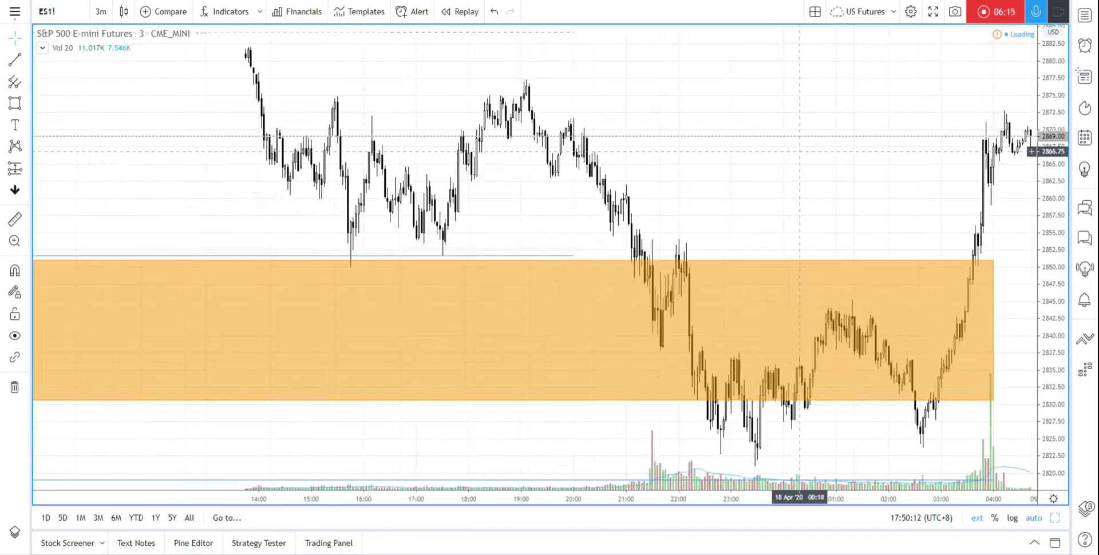
scroll(798, 176, "down", 5)
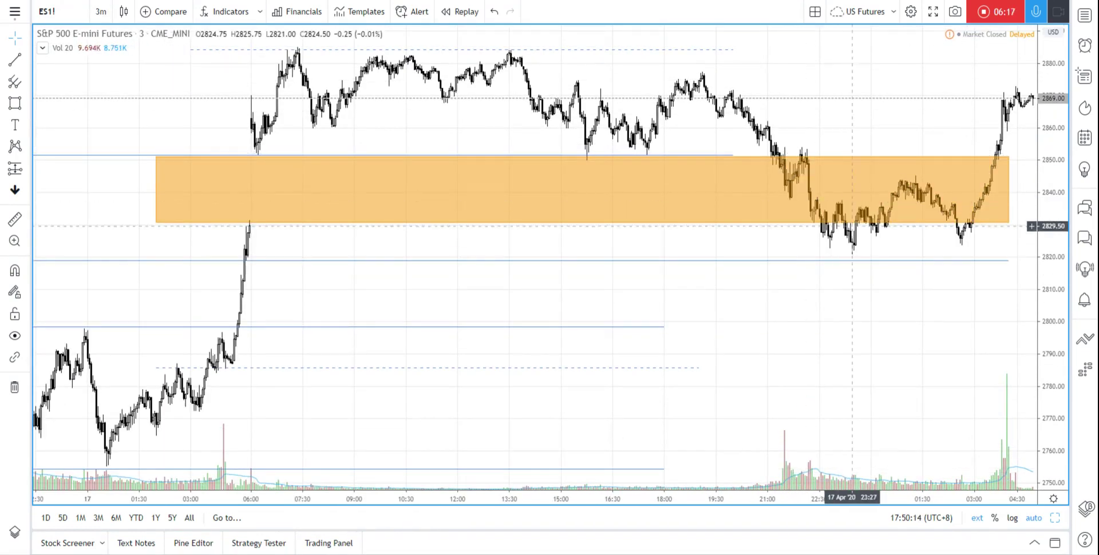
scroll(839, 202, "up", 3)
scroll(882, 291, "down", 3)
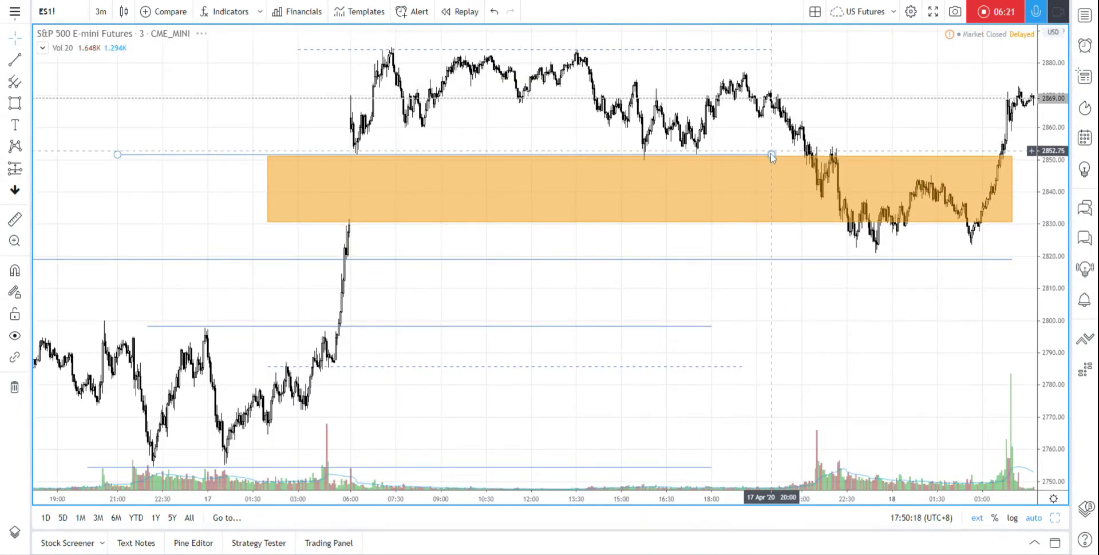
Extend the 2851.50 trend line and the dashed line at 2884.25 to 18 Apr 04:00.
left_click(767, 154)
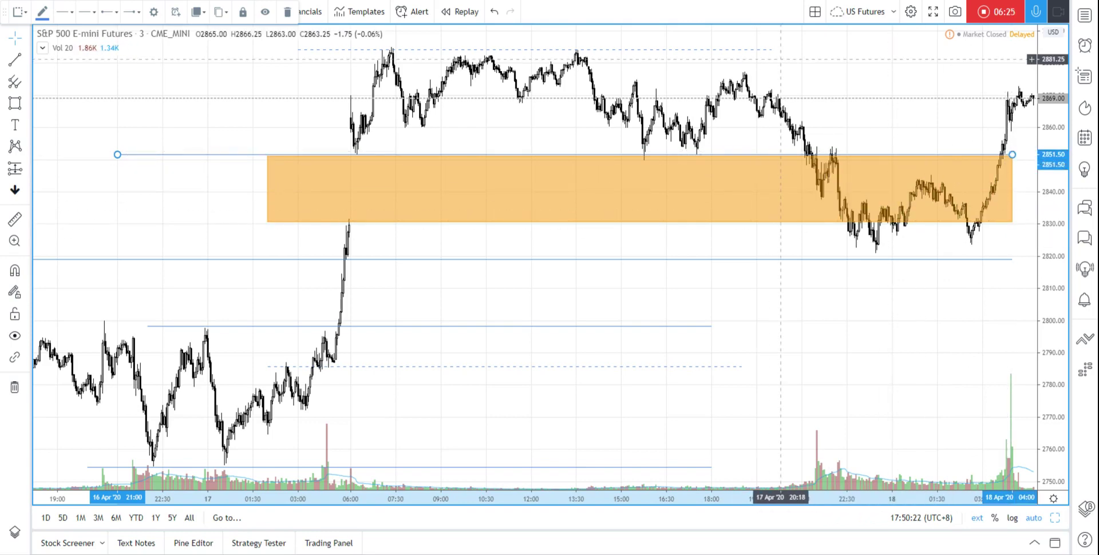
left_click_drag(772, 49, 1012, 49)
left_click(836, 307)
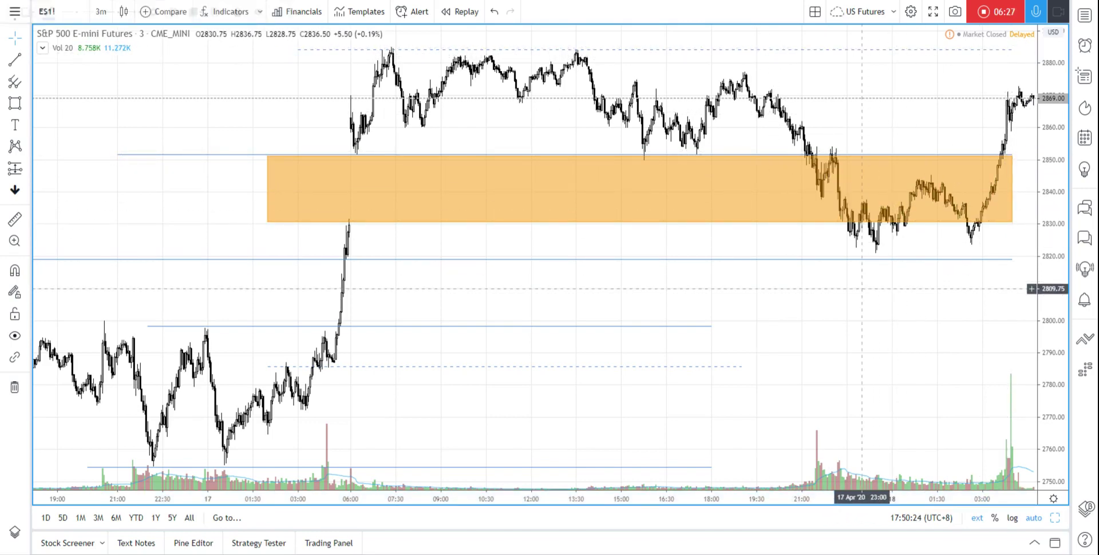
Examine the 3-minute price action around the gap rectangle on 17 and 18 April.
scroll(832, 307, "up", 2)
scroll(833, 308, "up", 2)
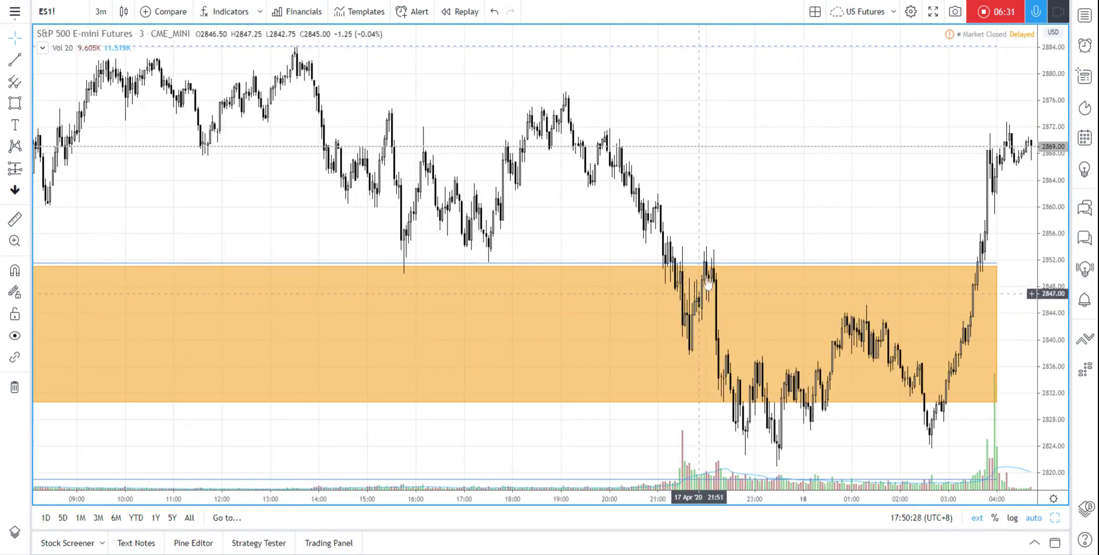
scroll(719, 212, "up", 3)
scroll(656, 206, "up", 1)
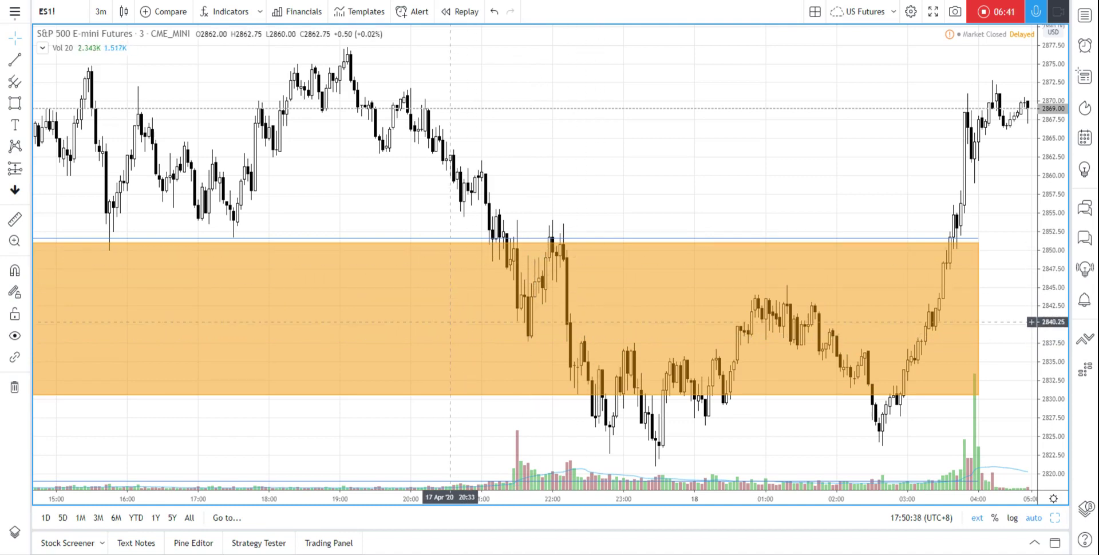
scroll(944, 232, "down", 5)
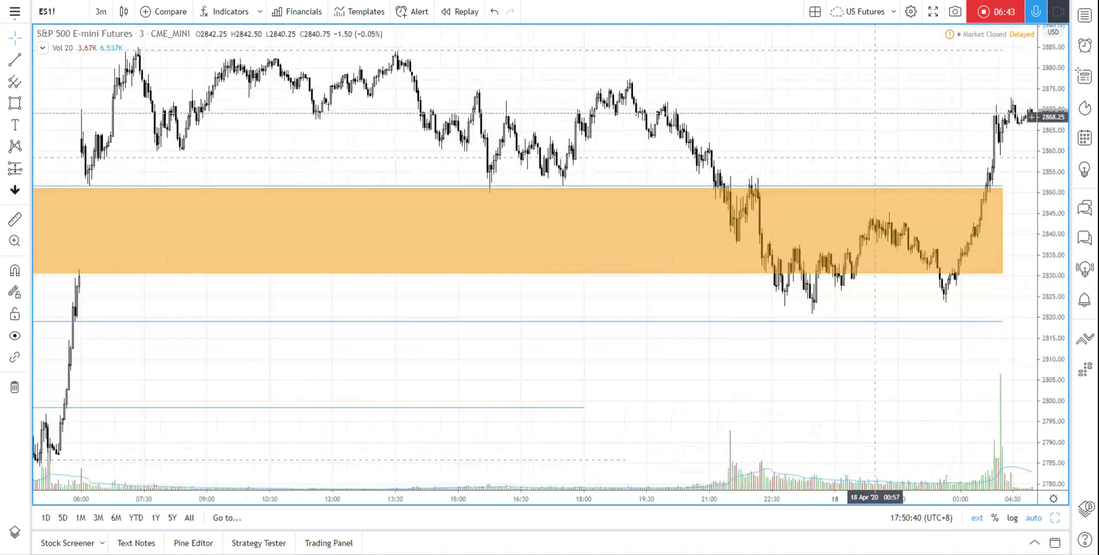
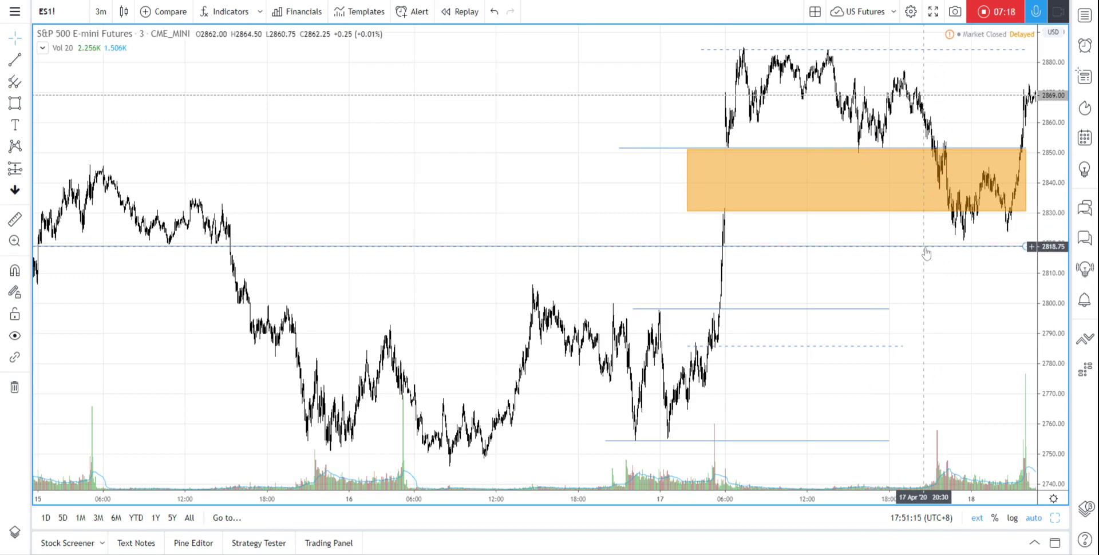
Review the marked levels on the 1-hour interval and return to the 3-minute view of the gap zone.
left_click(101, 11)
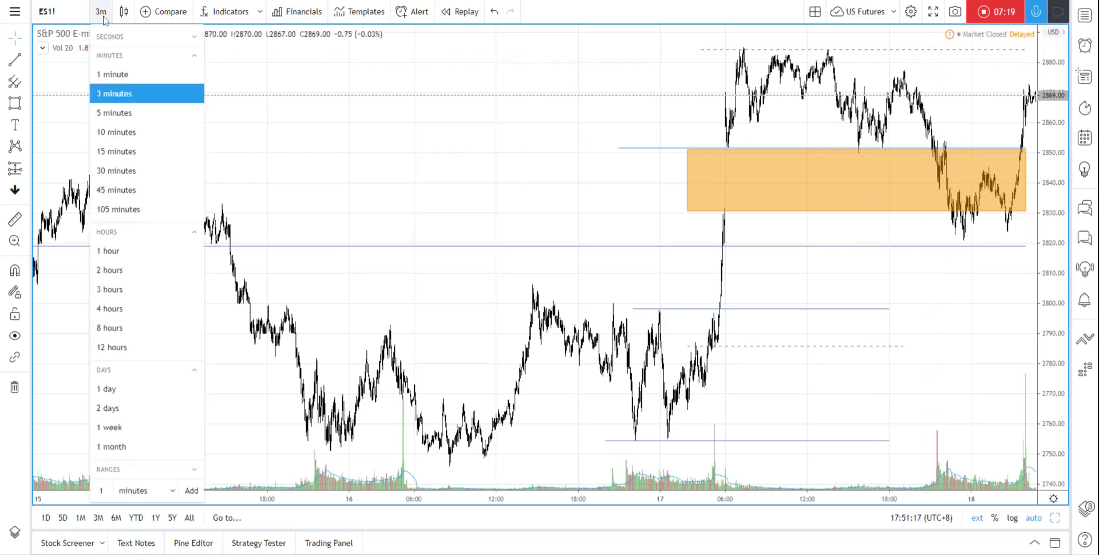
left_click(131, 250)
scroll(981, 202, "up", 5)
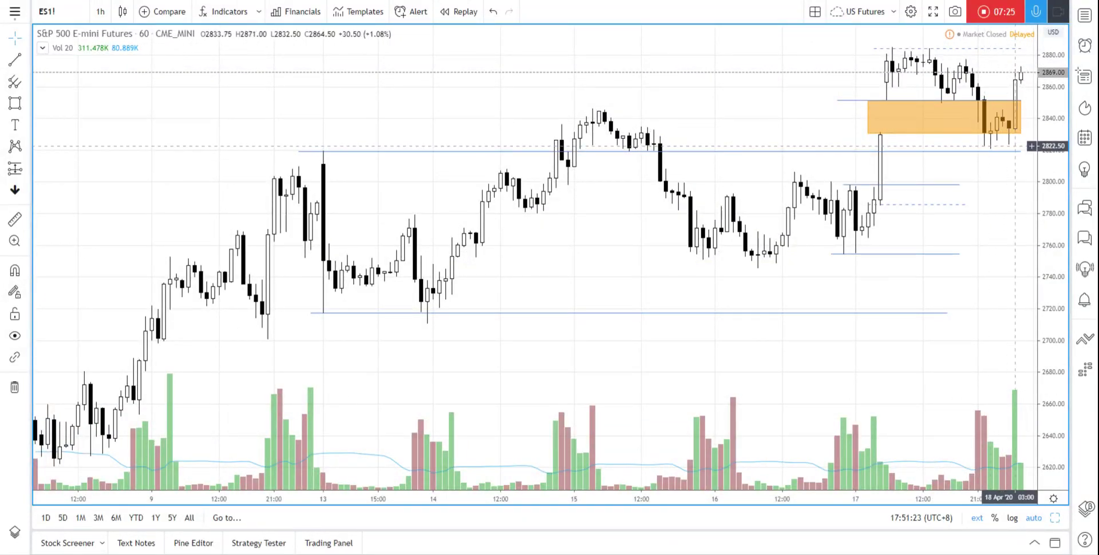
left_click(100, 11)
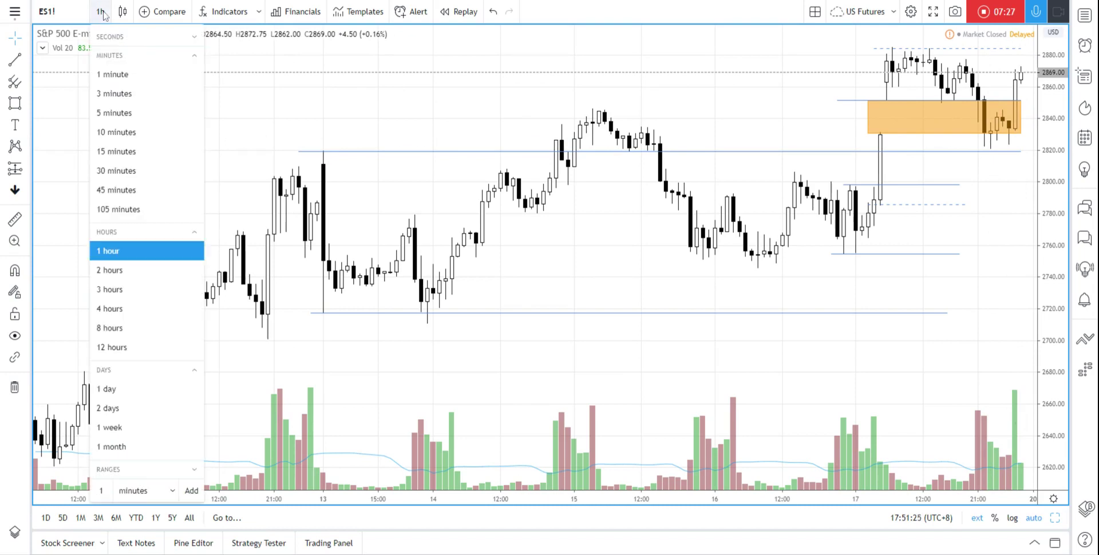
left_click(148, 99)
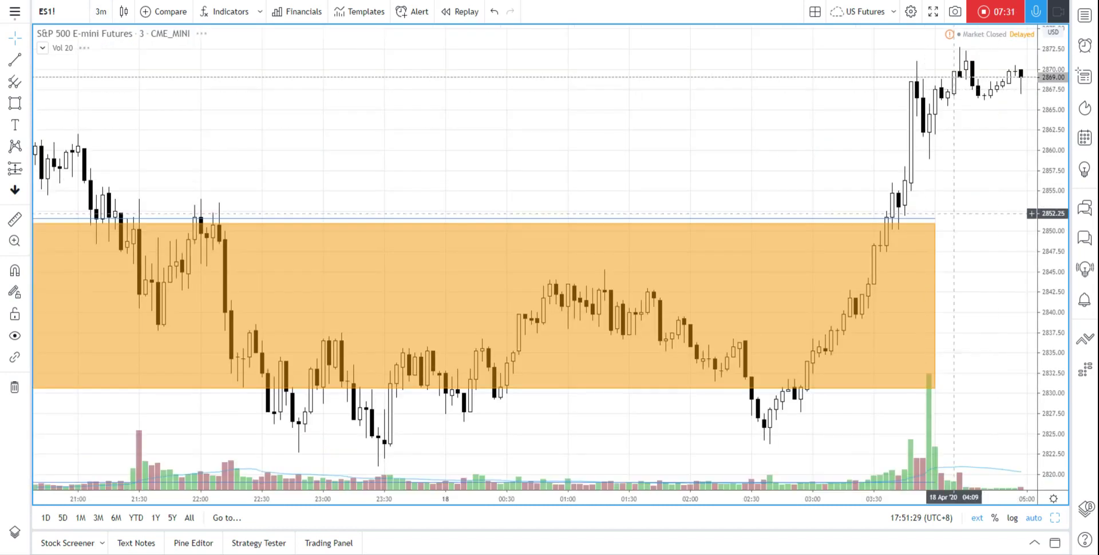
scroll(856, 171, "down", 5)
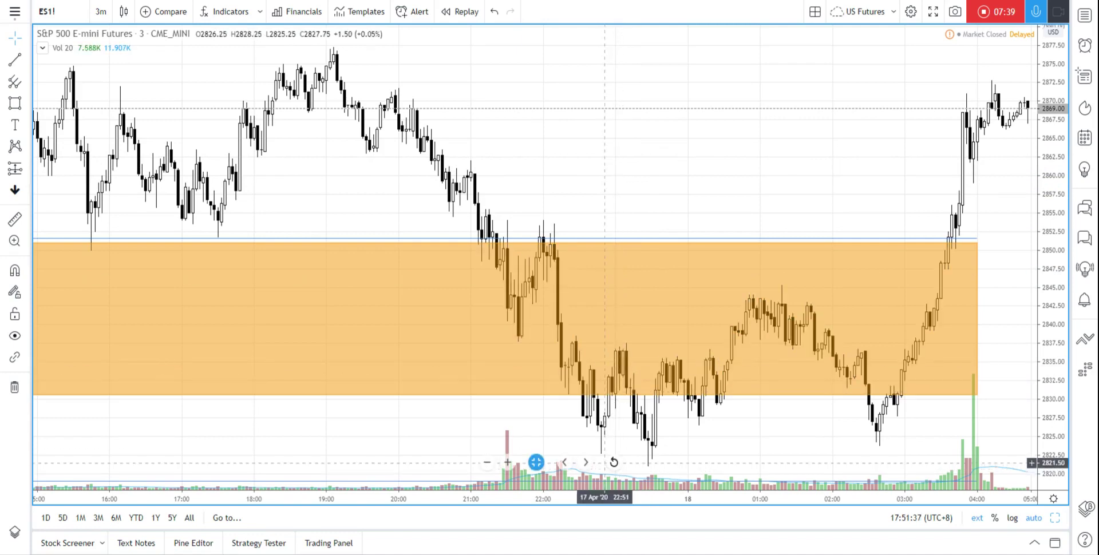
scroll(645, 213, "up", 3)
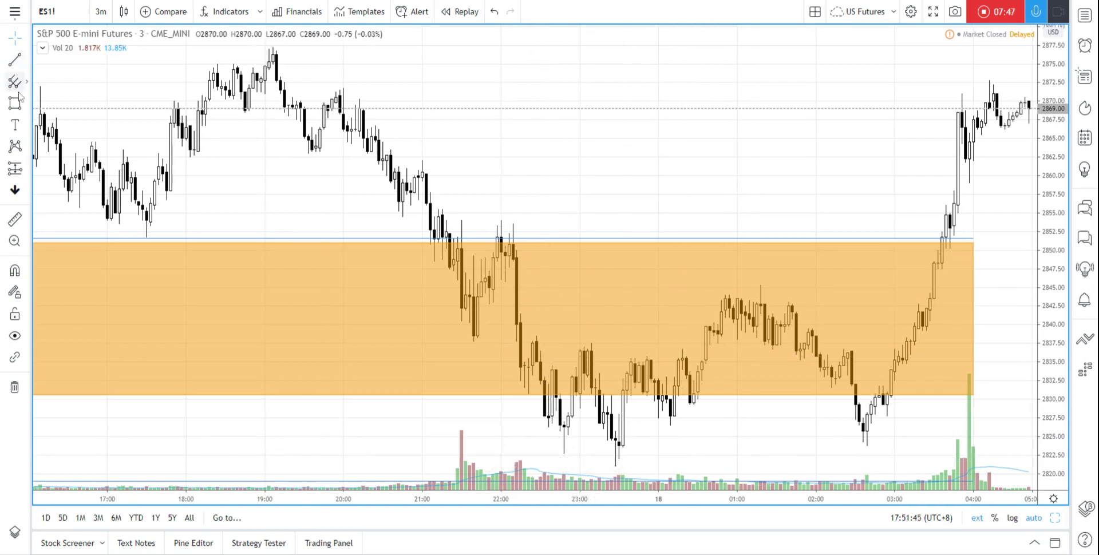
Draw a horizontal trend line at 2822.50 below the gap rectangle, from 17 Apr 22:42 to 18 Apr 03:09.
left_click(17, 63)
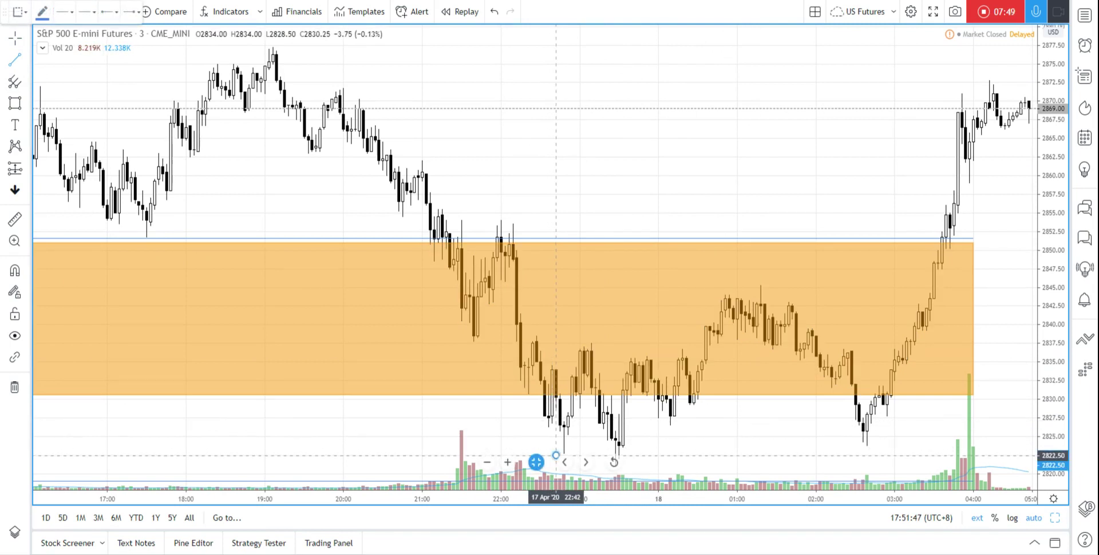
left_click(906, 455)
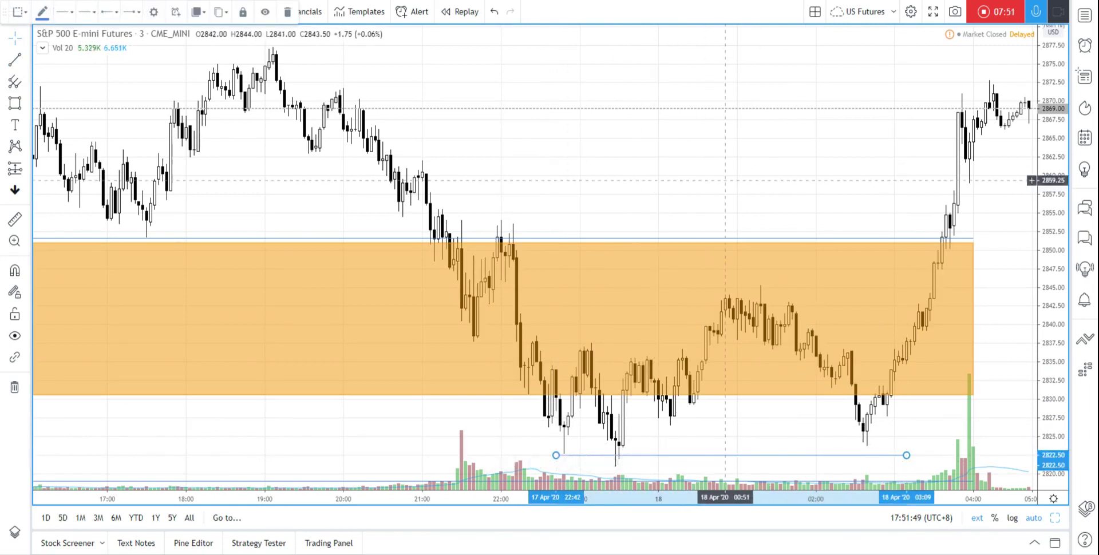
left_click(789, 213)
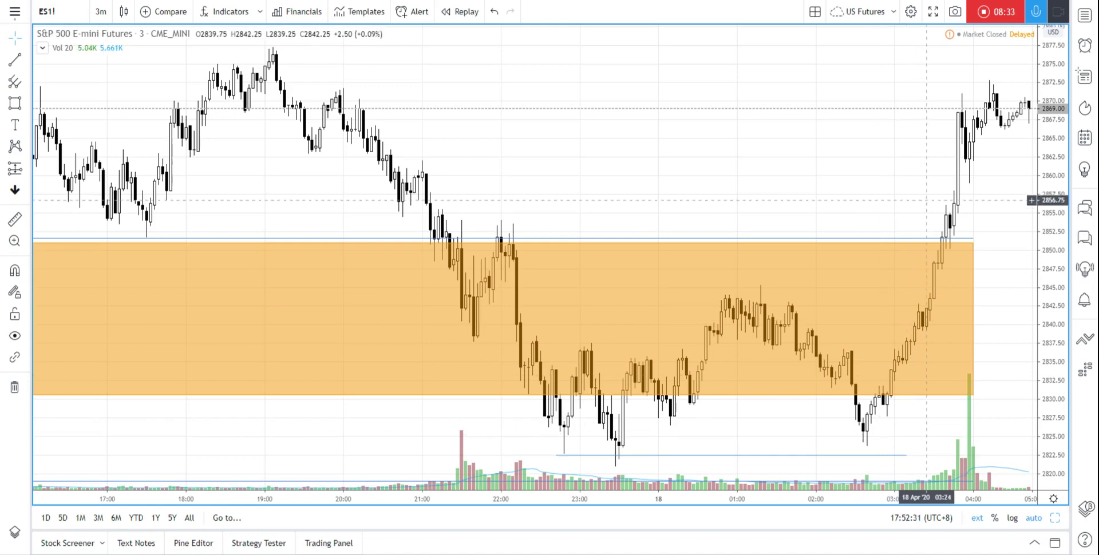
Delete the orange rectangle covering the 17 April price gap.
scroll(960, 116, "down", 2)
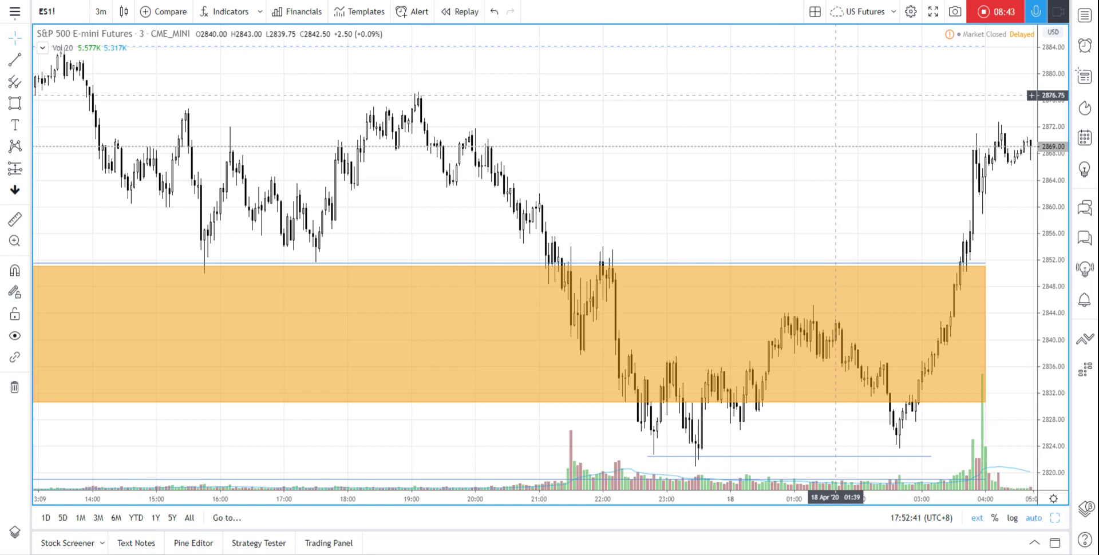
scroll(835, 96, "down", 1)
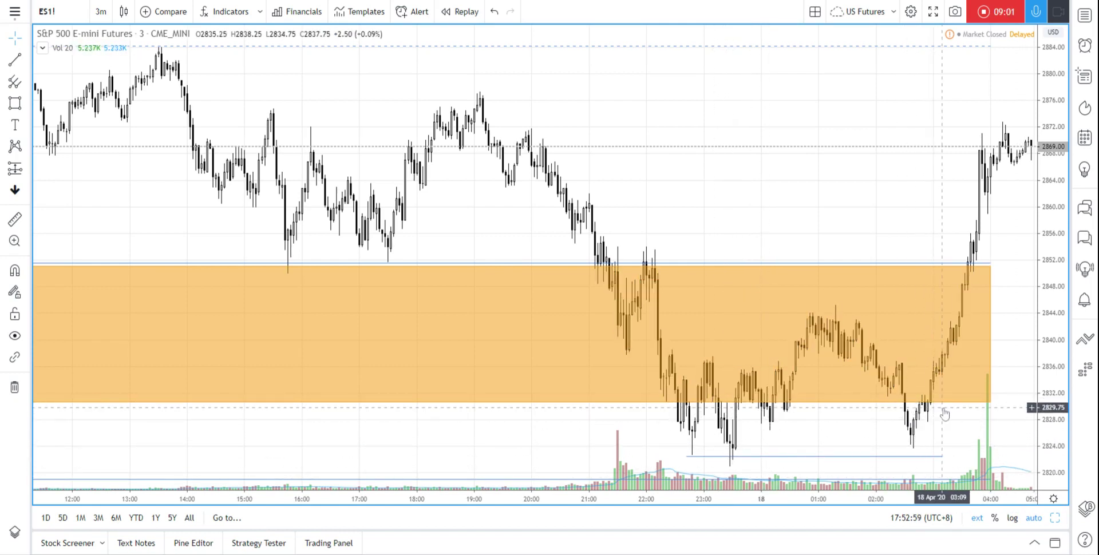
left_click(855, 273)
scroll(855, 274, "down", 2)
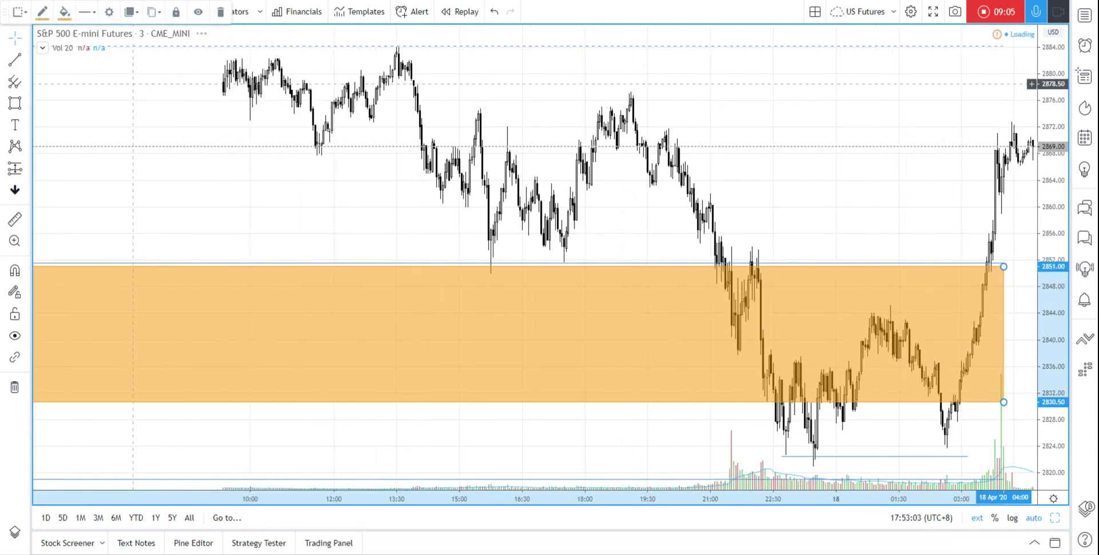
scroll(855, 274, "down", 2)
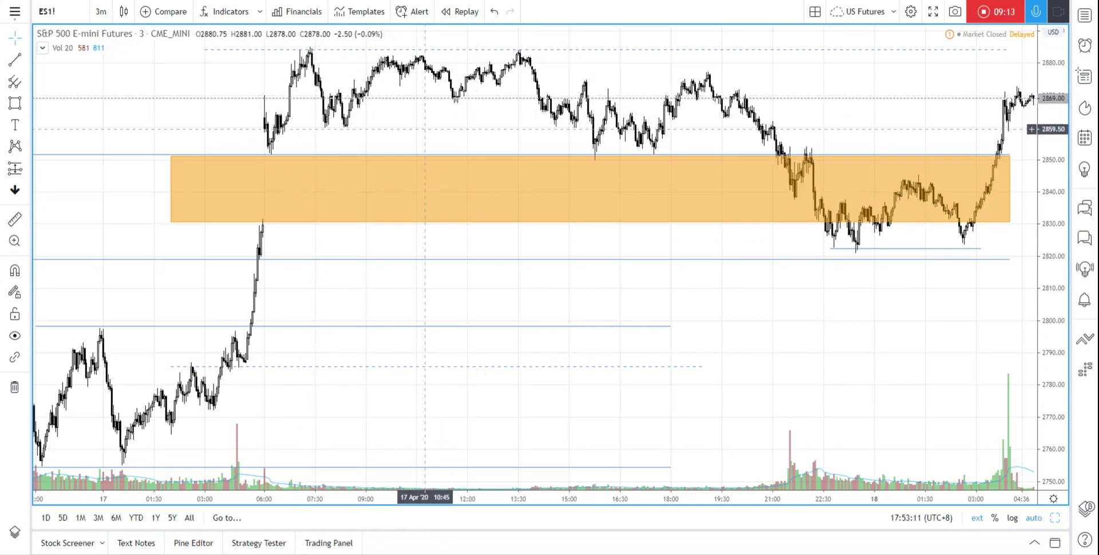
left_click(500, 165)
key("Delete")
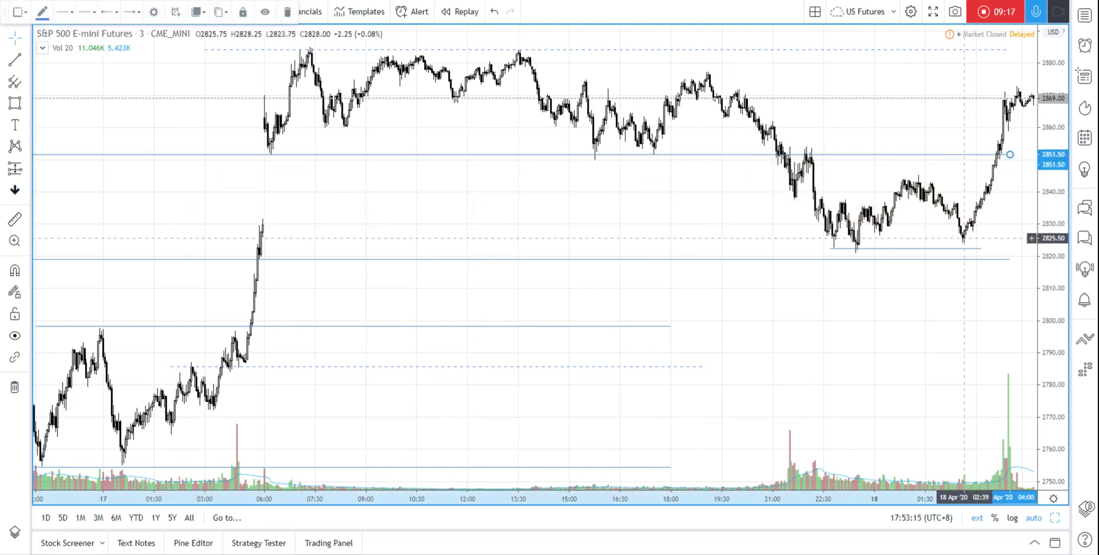
Delete the trend lines at 2851.50, 2822.50 and 2819.00 and the dashed line at 2884.25.
key("Delete")
left_click(940, 249)
key("Delete")
left_click(940, 259)
key("Delete")
left_click(679, 50)
key("Delete")
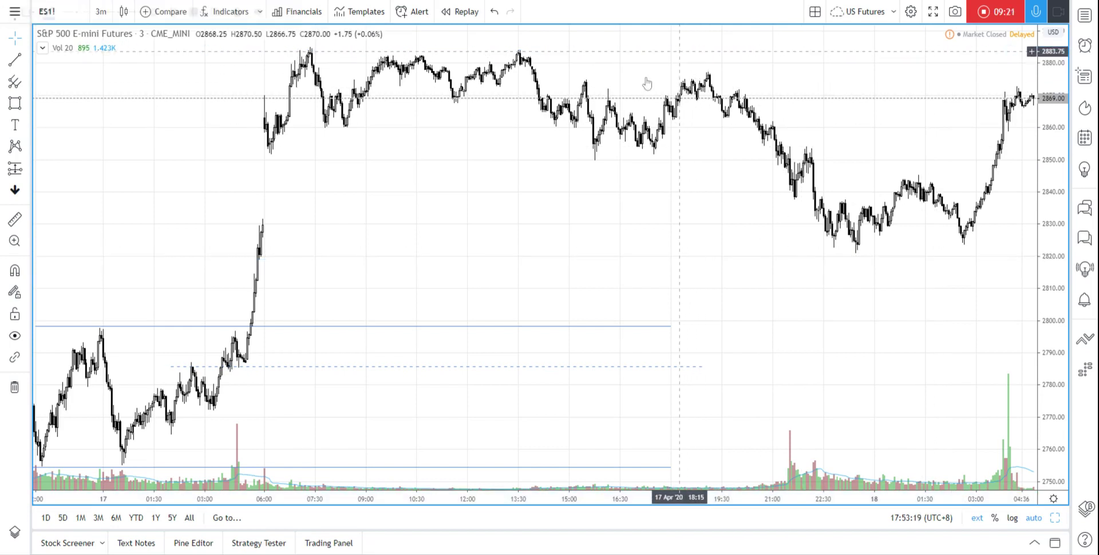
Delete the dashed trend line at 2785.75 and the solid trend line at 2798.00.
left_click(387, 367)
key("Delete")
left_click(408, 329)
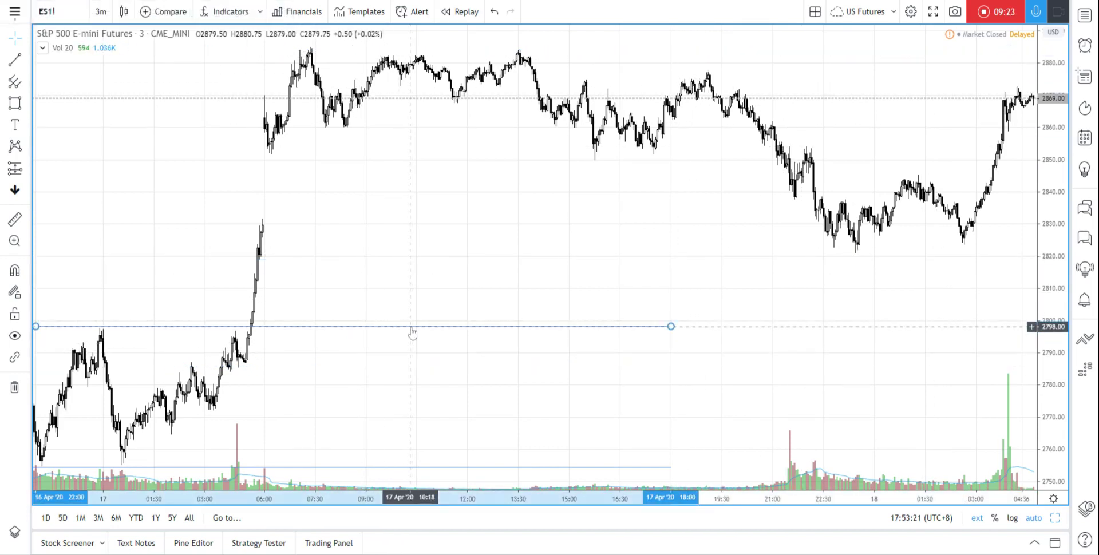
key("Delete")
scroll(408, 331, "down", 3)
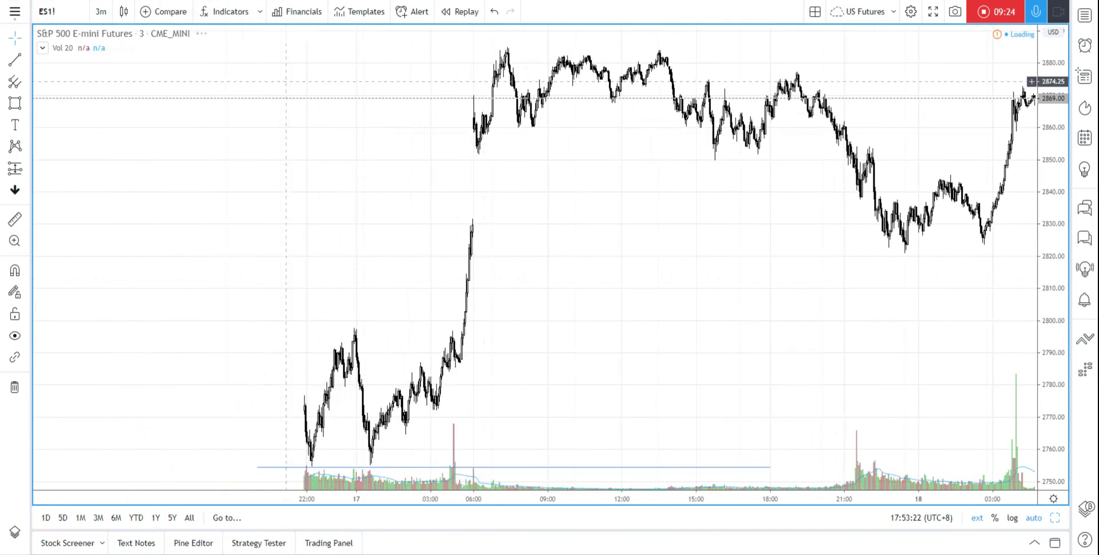
Switch the chart to the 1-hour interval and delete the two remaining horizontal support lines.
left_click(100, 12)
left_click(139, 260)
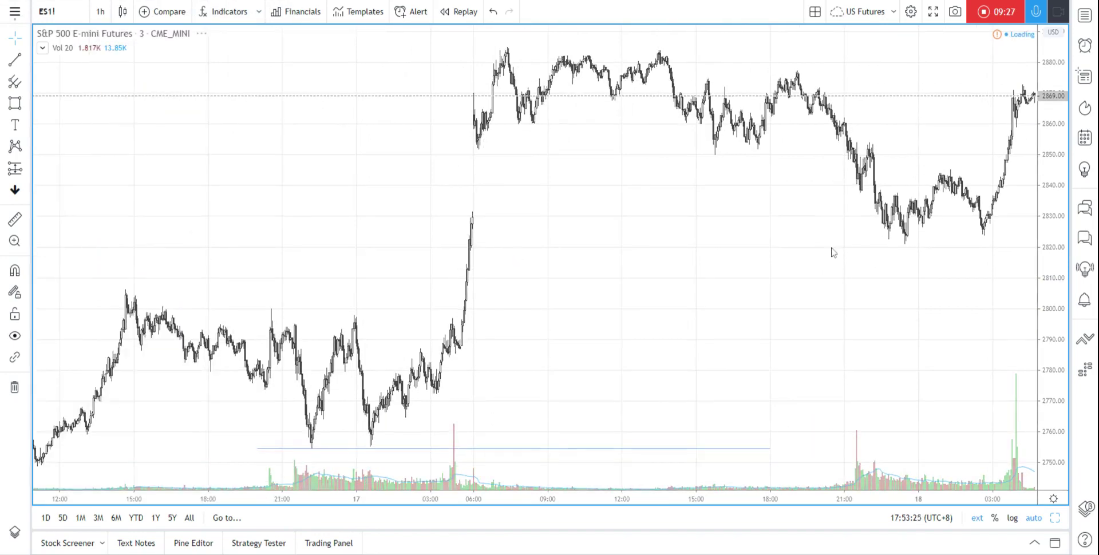
scroll(943, 232, "up", 5)
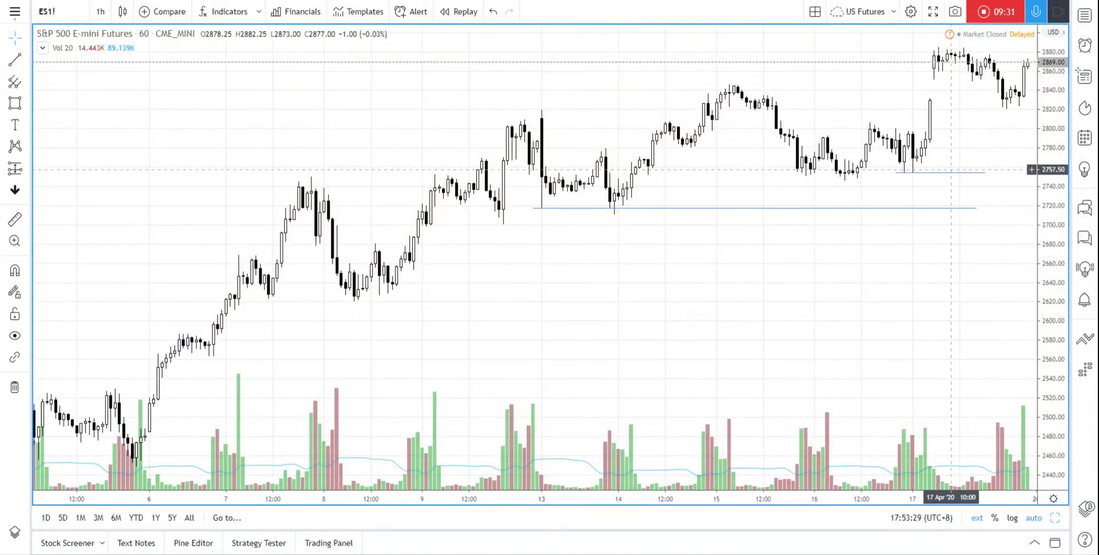
key("Delete")
left_click(932, 208)
key("Delete")
left_click_drag(933, 232, 952, 260)
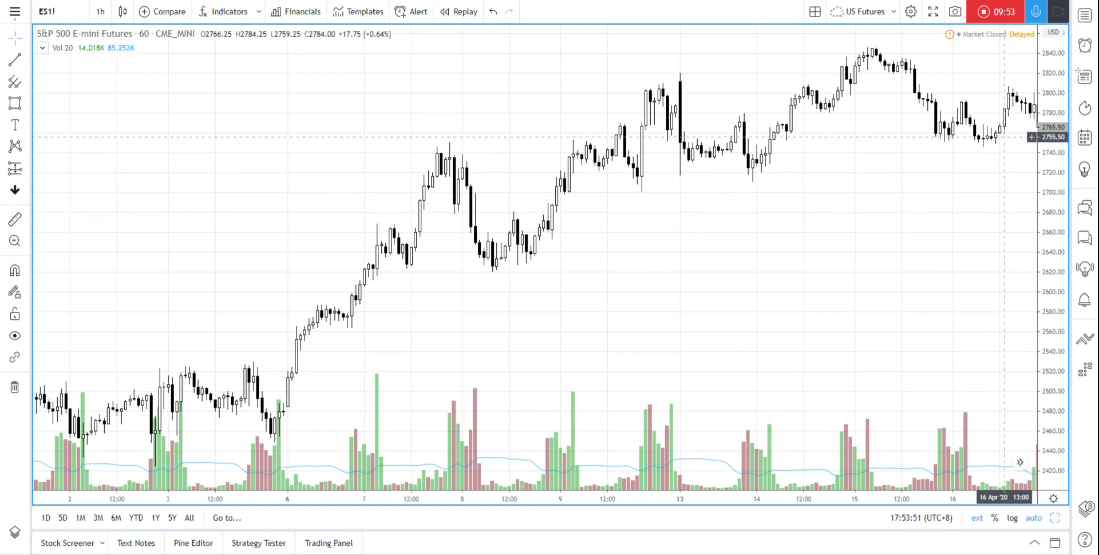
Draw a horizontal trend line at 2750.75 along the mid-April lows, from 15 Apr 20:00 to 16 Apr 17:00.
left_click(16, 64)
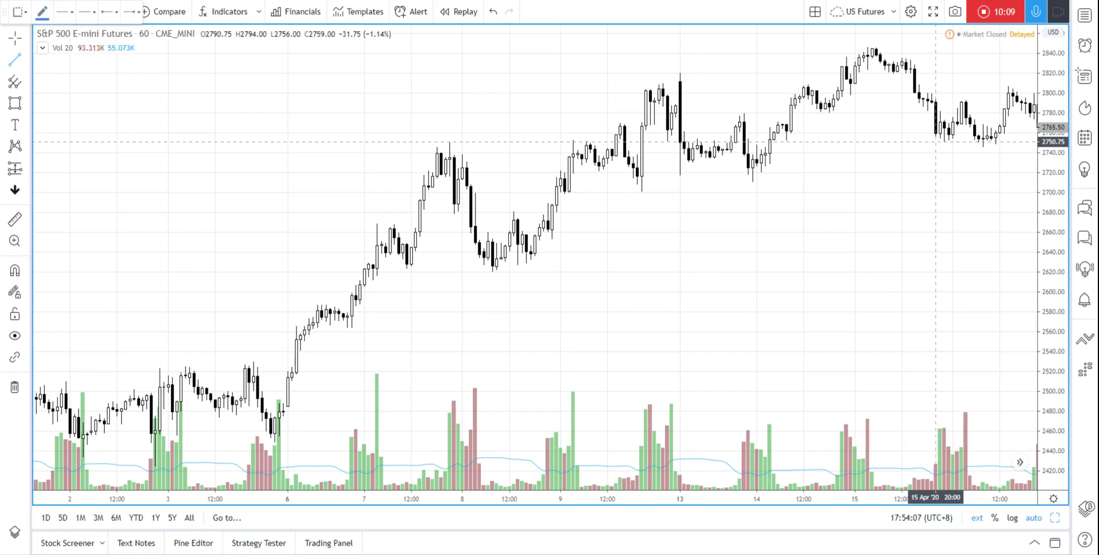
left_click(936, 141)
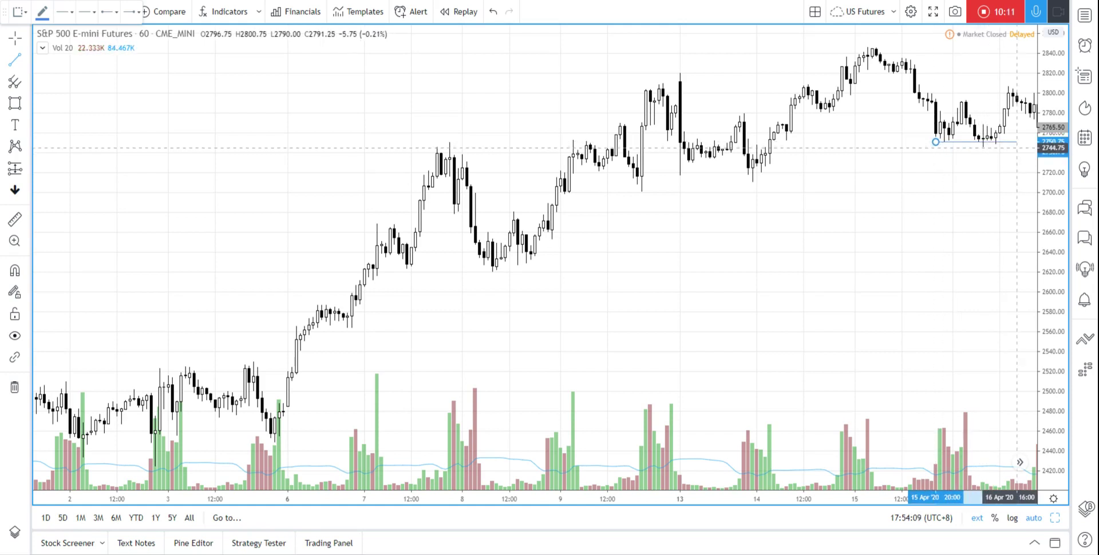
left_click(1021, 141)
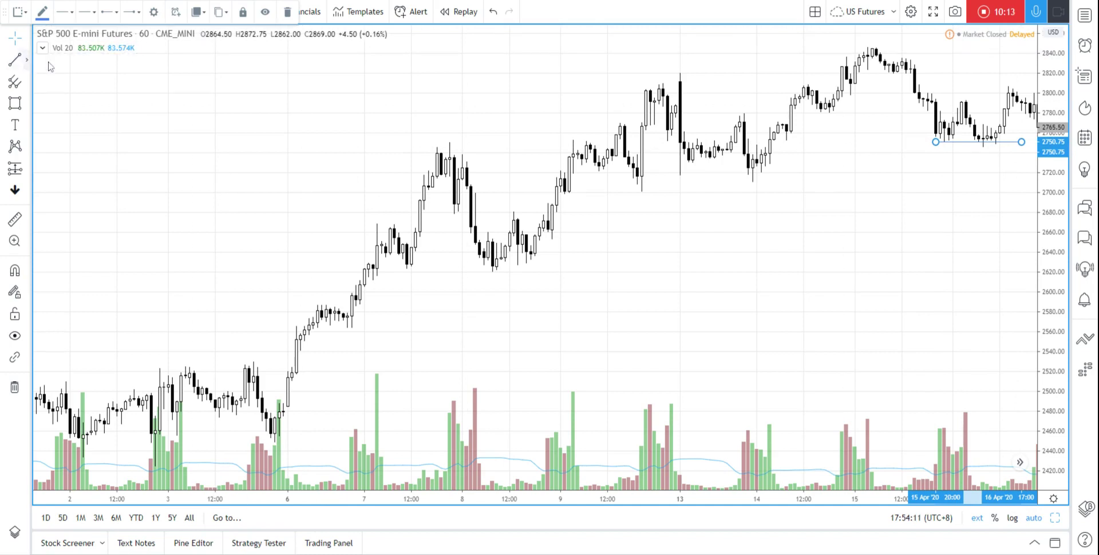
Draw a horizontal trend line at 2792.50 across the swing high, from 15 Apr 23:00 to about 16 Apr 19:00.
left_click(19, 63)
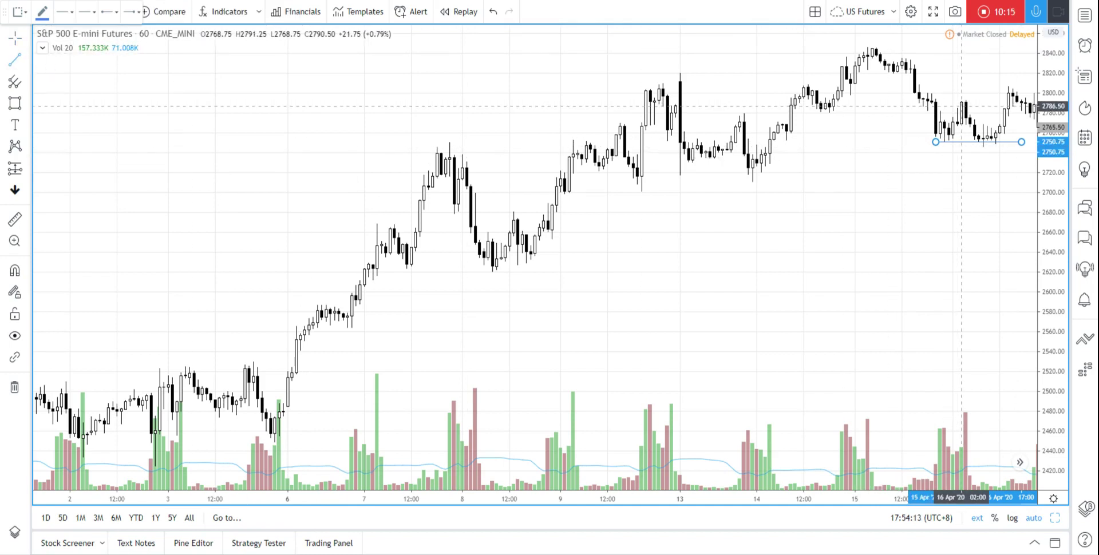
left_click(949, 100)
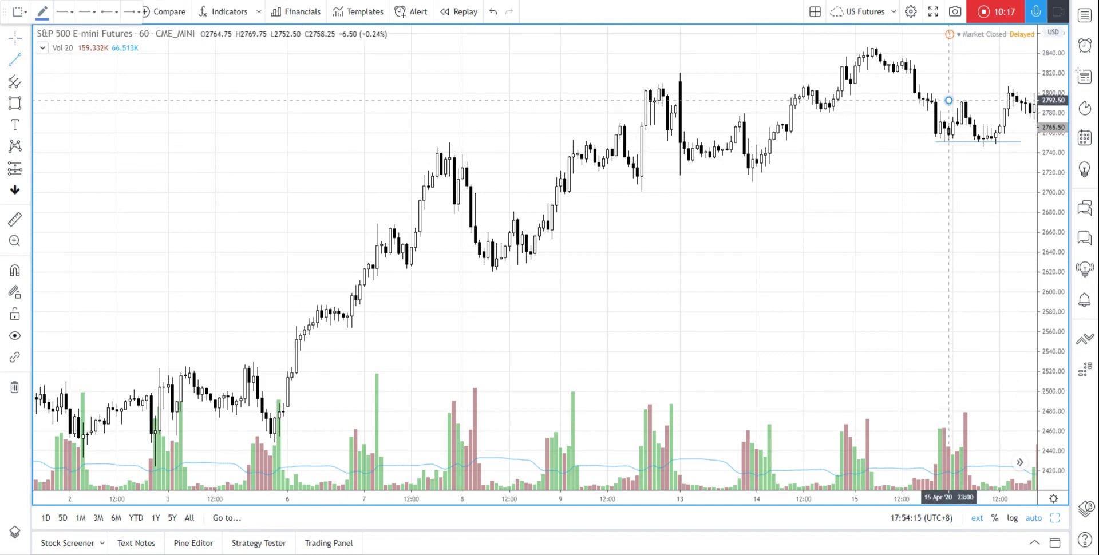
left_click(1026, 105)
left_click(1032, 105)
left_click(91, 66)
Draw a horizontal trend line at 2806.50 over the 16 April high, ending at 16 Apr 20:00.
left_click(28, 61)
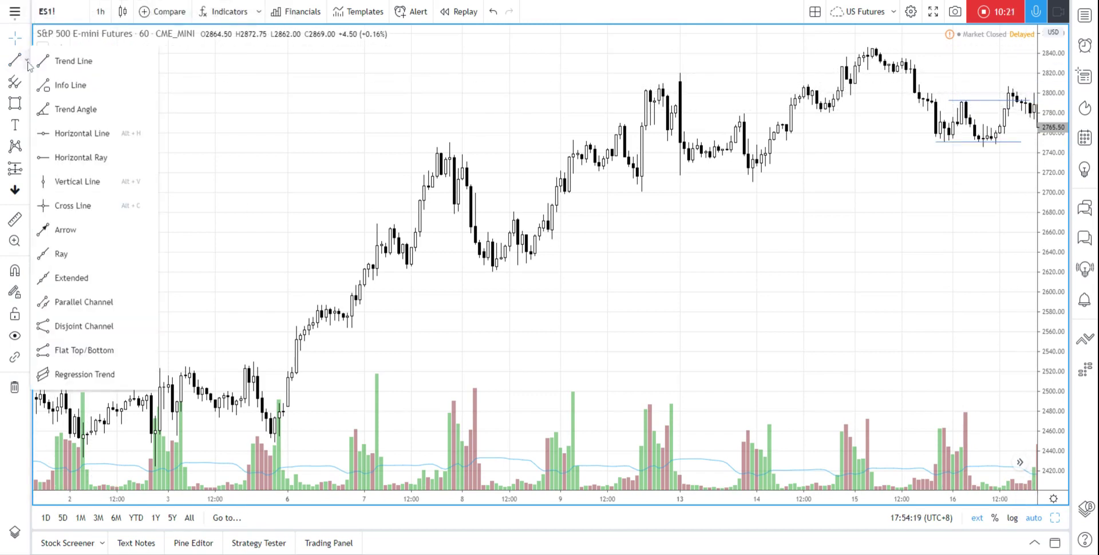
left_click(78, 62)
left_click(1004, 90)
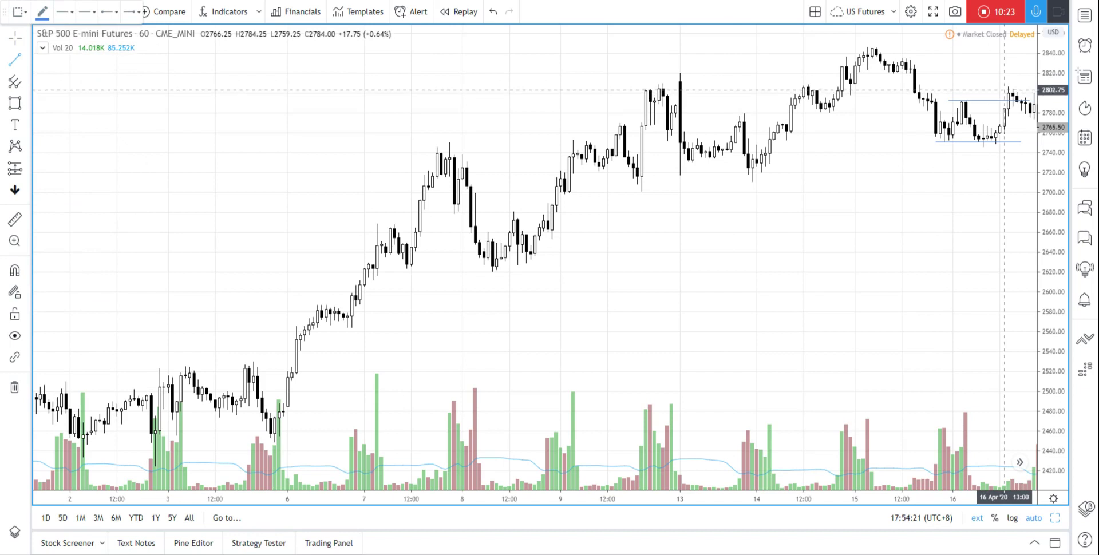
left_click(996, 87)
left_click(1033, 87)
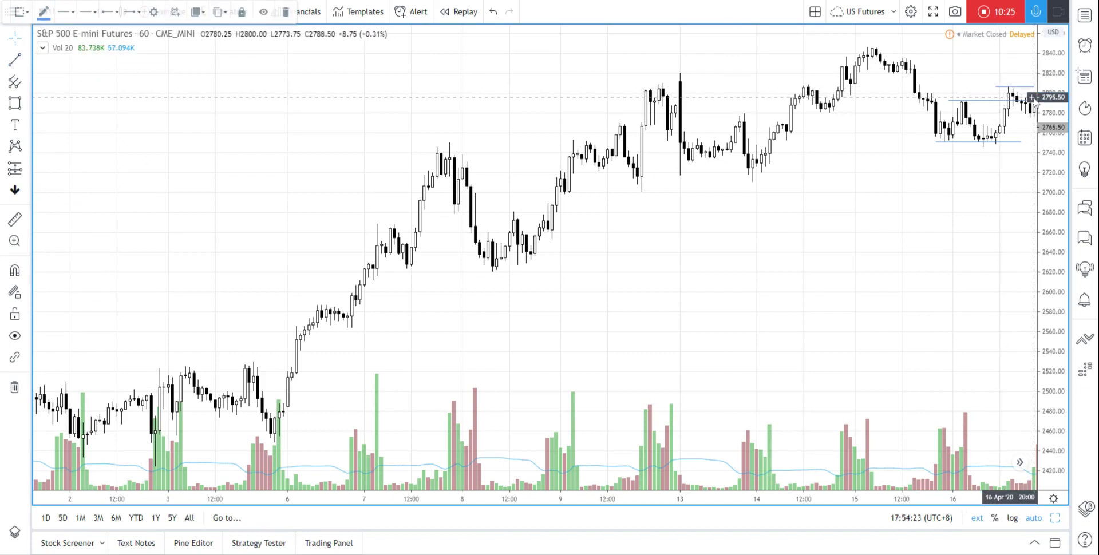
left_click(1037, 98)
key("Escape")
Draw a horizontal trend line at 2746.00 under the 16 April low, from 06:00 to 20:00.
left_click(16, 59)
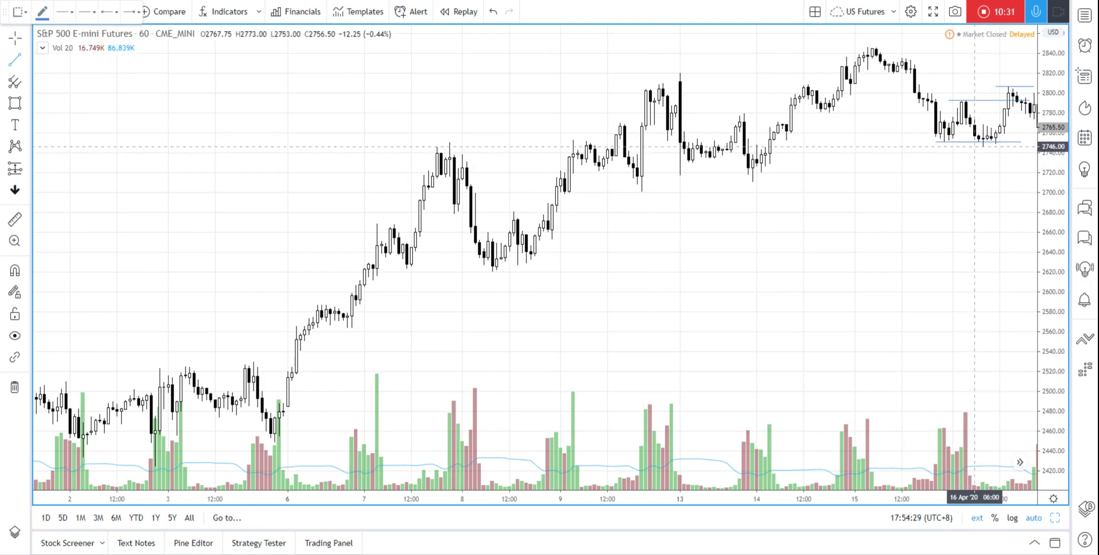
left_click(1031, 152)
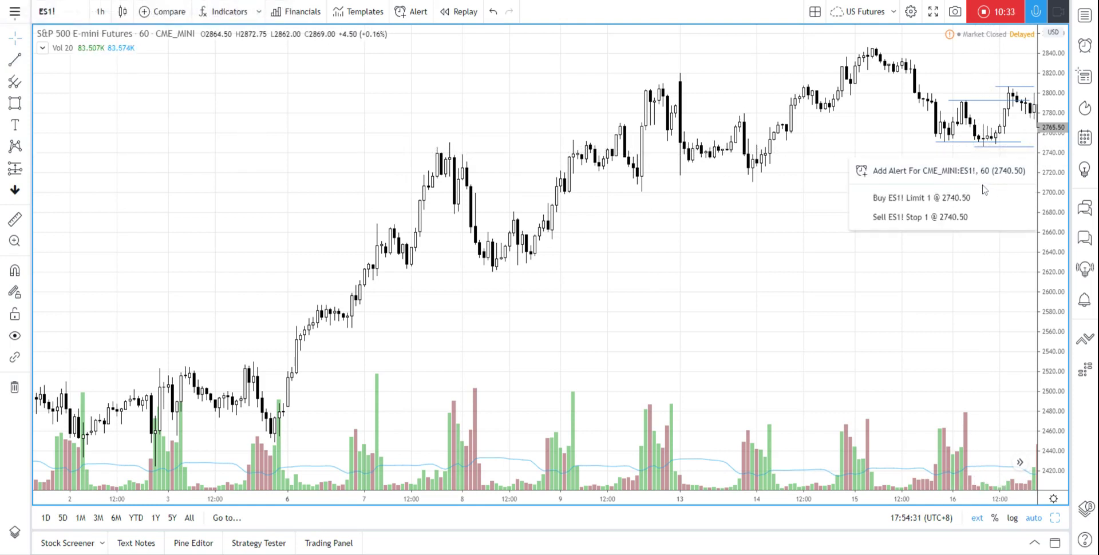
left_click(1028, 93)
Change the trend lines at 2806.50 and 2746.00 to a dashed line style.
left_click(1032, 86)
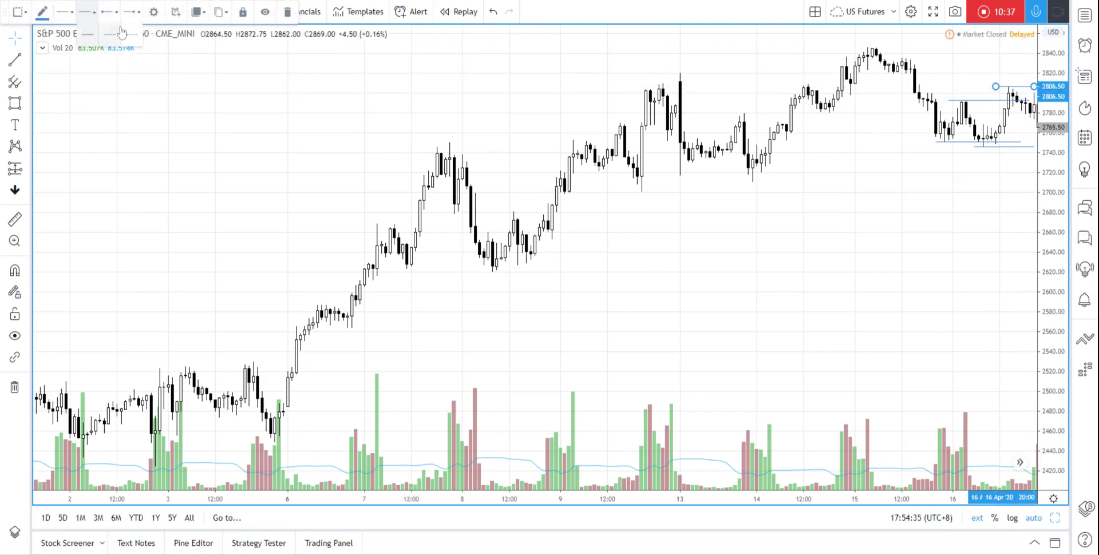
left_click(128, 35)
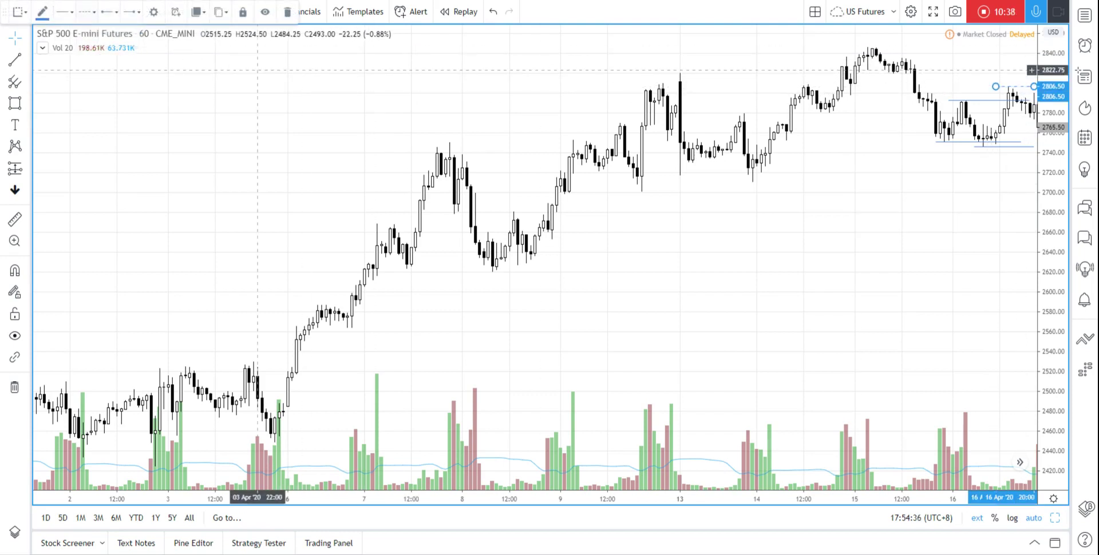
left_click(1026, 150)
left_click(1031, 148)
left_click(1020, 154)
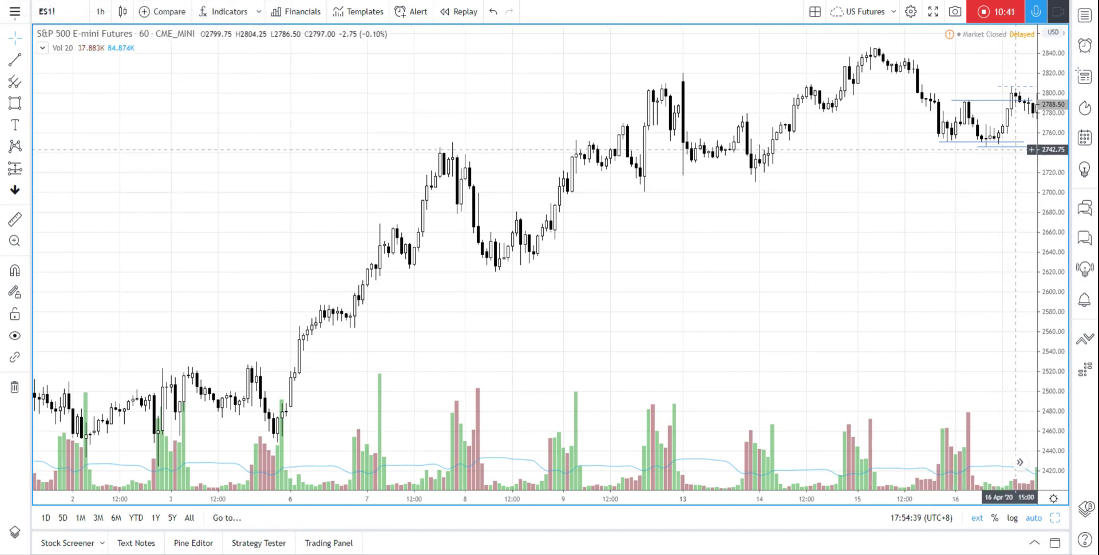
left_click(1035, 146)
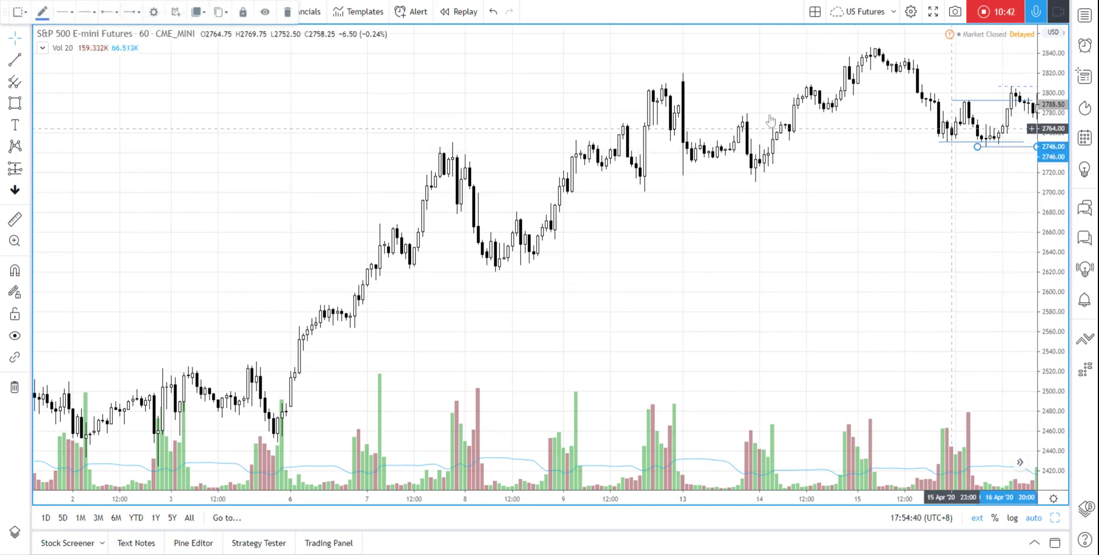
left_click(92, 16)
left_click(123, 35)
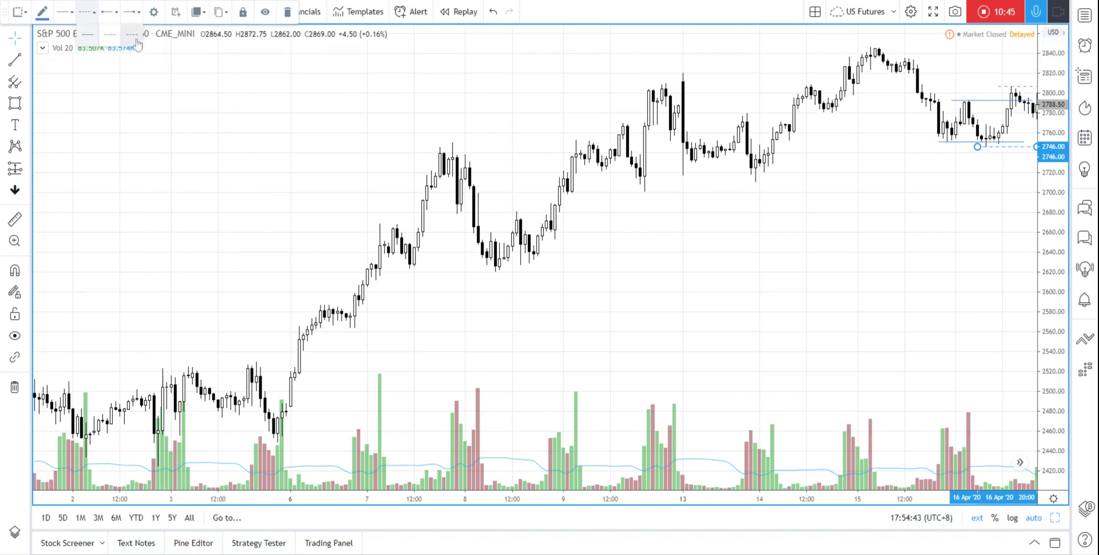
left_click(896, 243)
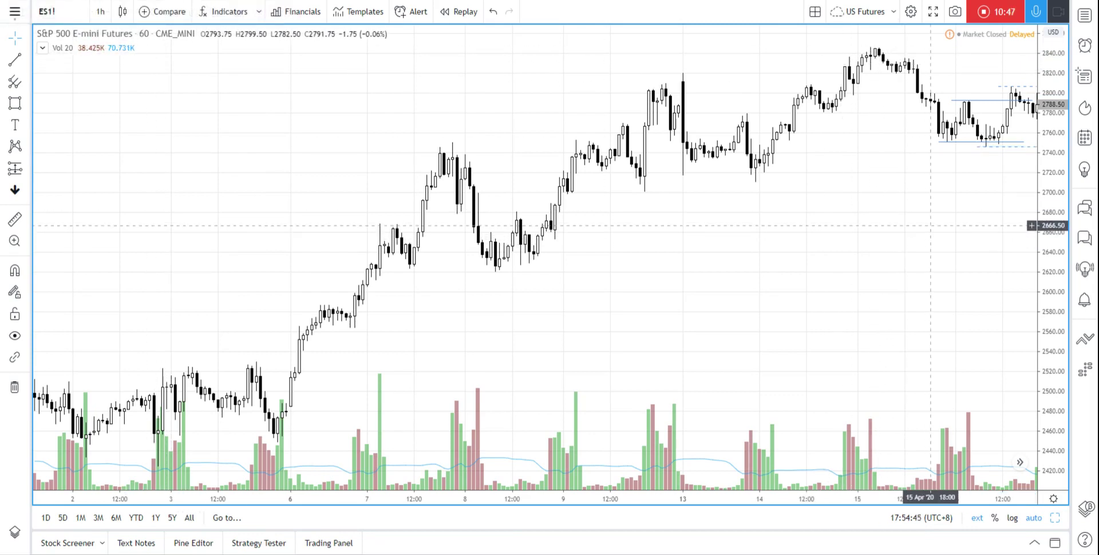
Draw a horizontal trend line at 2718.75 from 10 Apr 02:00 to 16 Apr 18:00 and make it solid.
left_click(10, 61)
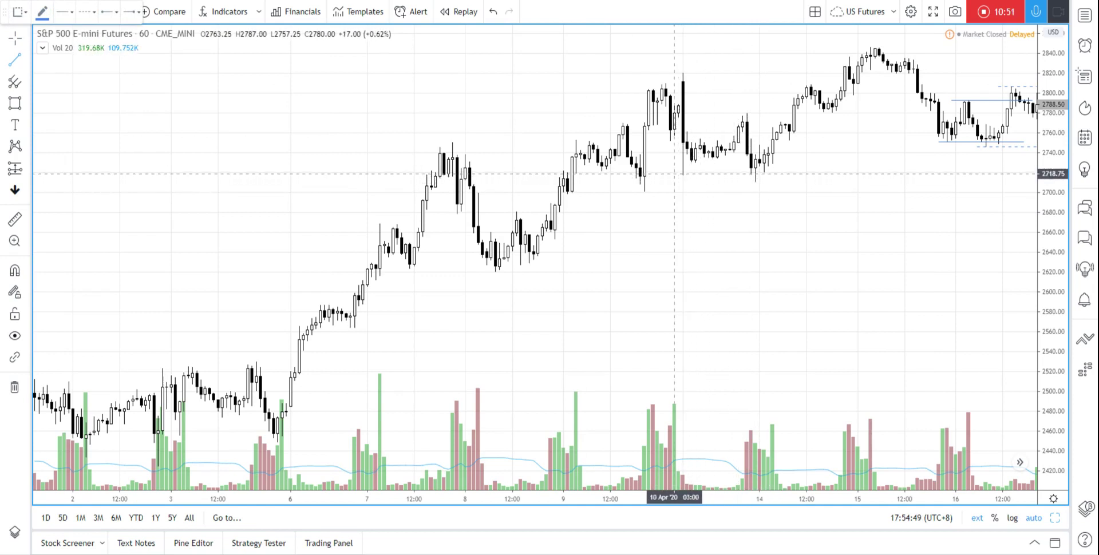
left_click(670, 174)
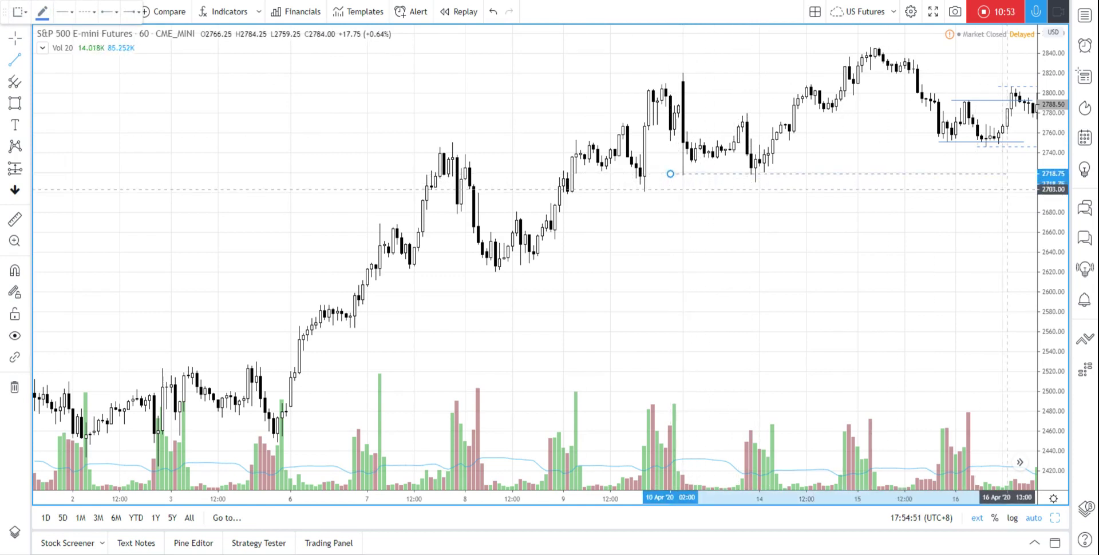
left_click(1028, 174)
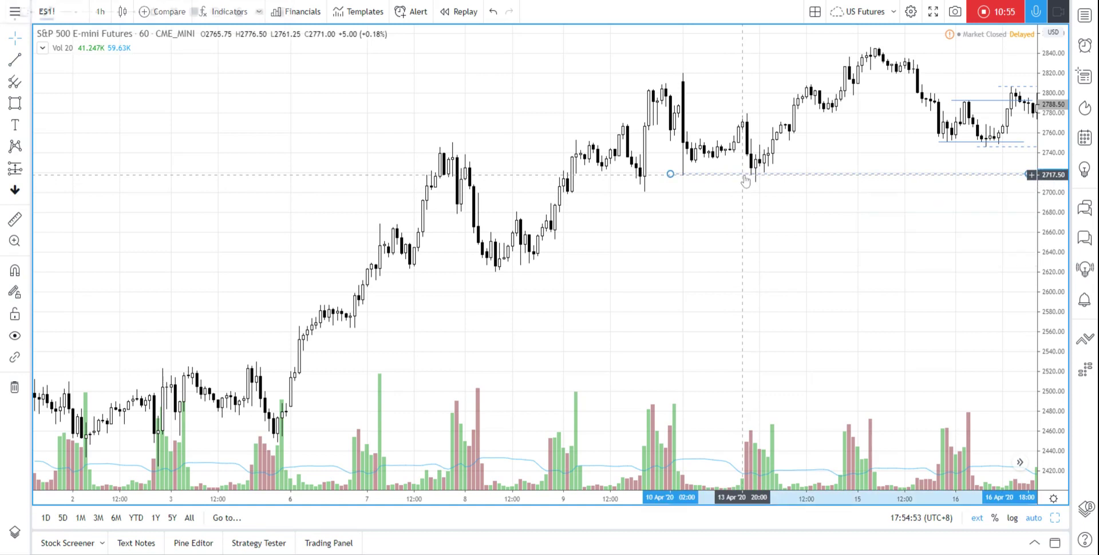
left_click(64, 34)
left_click(89, 39)
left_click(385, 117)
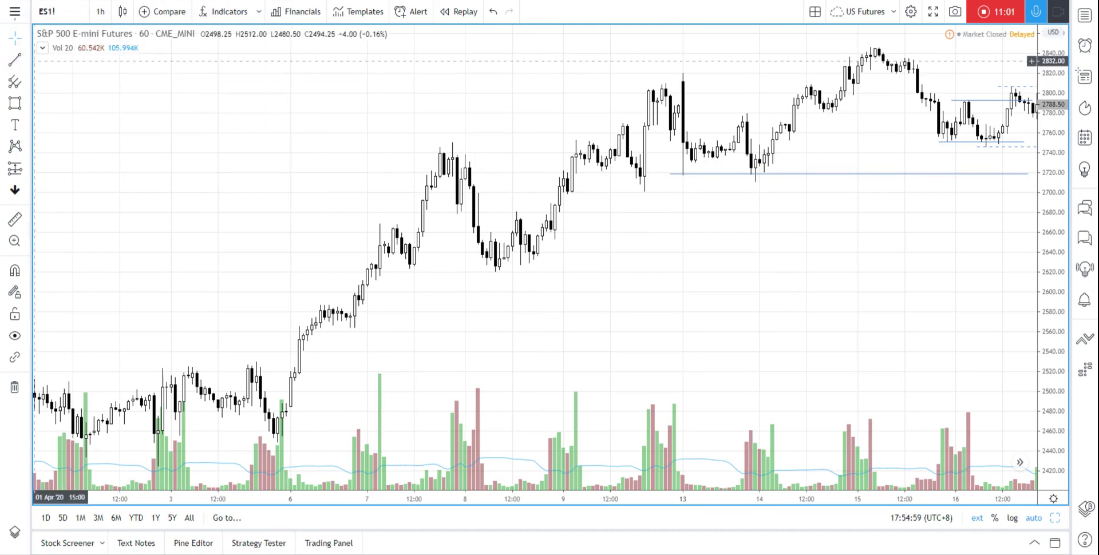
Draw a horizontal trend line at 2804.00 along the earlier highs, from 09 Apr 17:00 to 16 Apr 18:00.
left_click(15, 59)
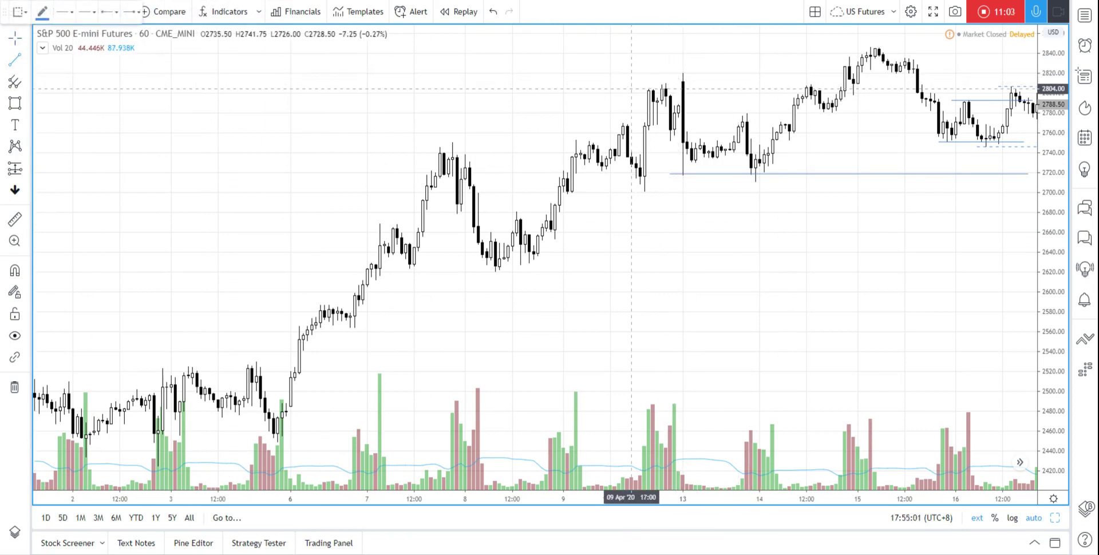
left_click(631, 89)
left_click(1024, 112)
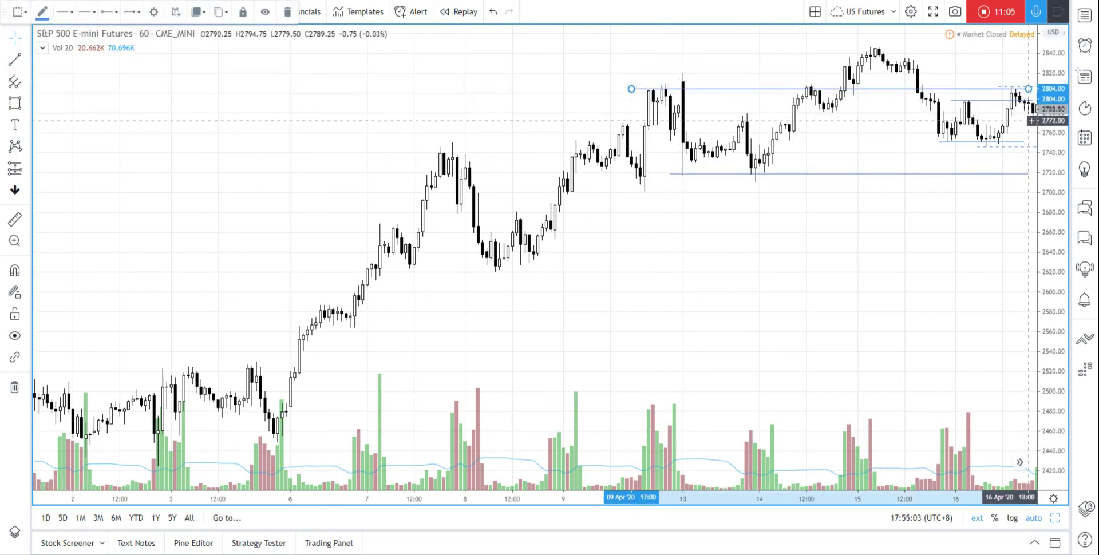
left_click(1031, 133)
Draw a horizontal trend line at 2845.75 above the mid-April peak, from 14 Apr 22:00 to 16 Apr 17:00.
key("alt+t")
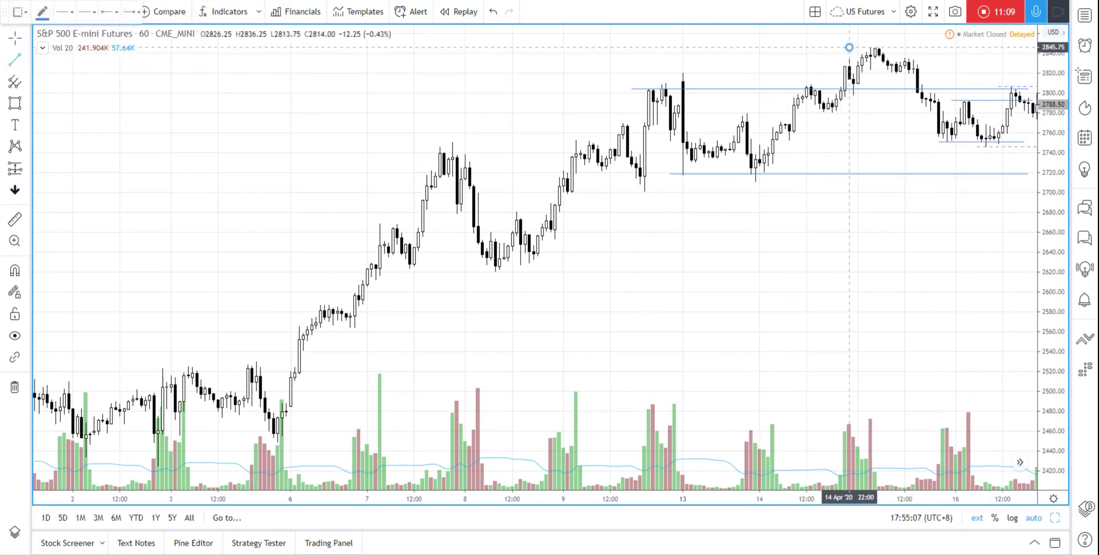
left_click(850, 46)
left_click(1024, 47)
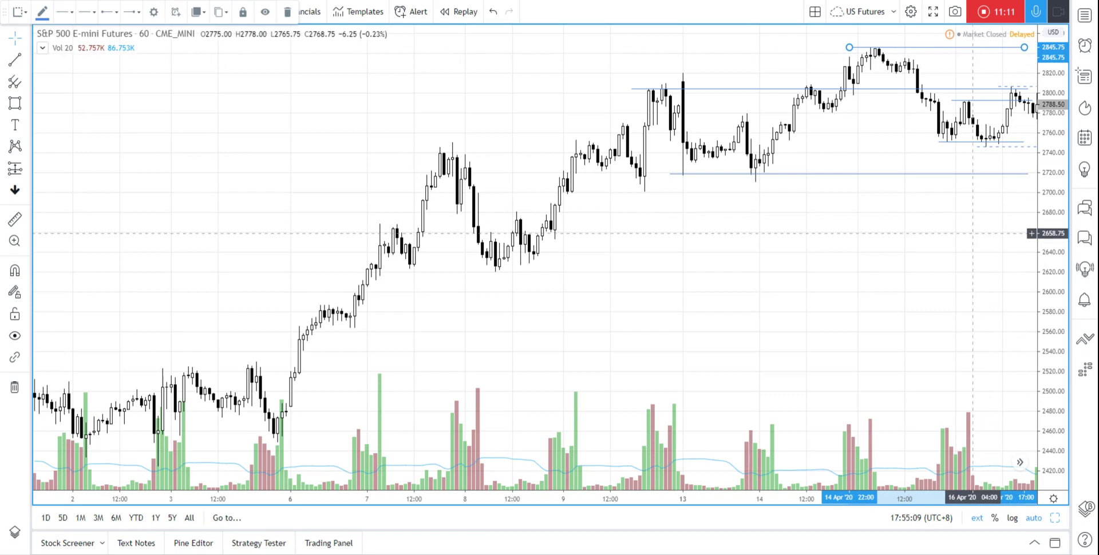
left_click(969, 231)
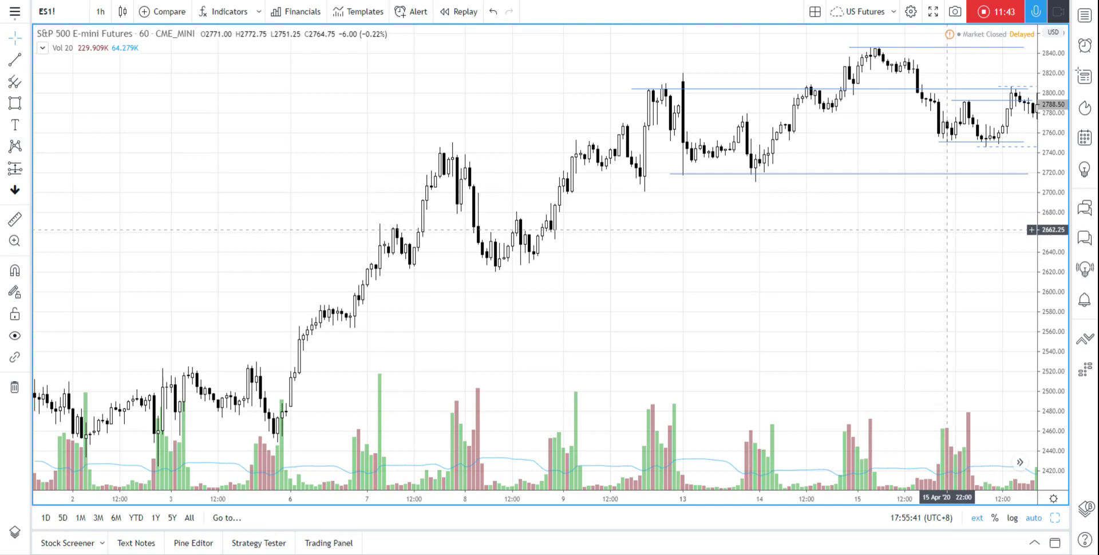
Extend the end of the 2792.50 trend line forward to the strong rise on 17 April, keeping it horizontal.
scroll(938, 231, "right", 3)
left_click_drag(934, 233, 904, 236)
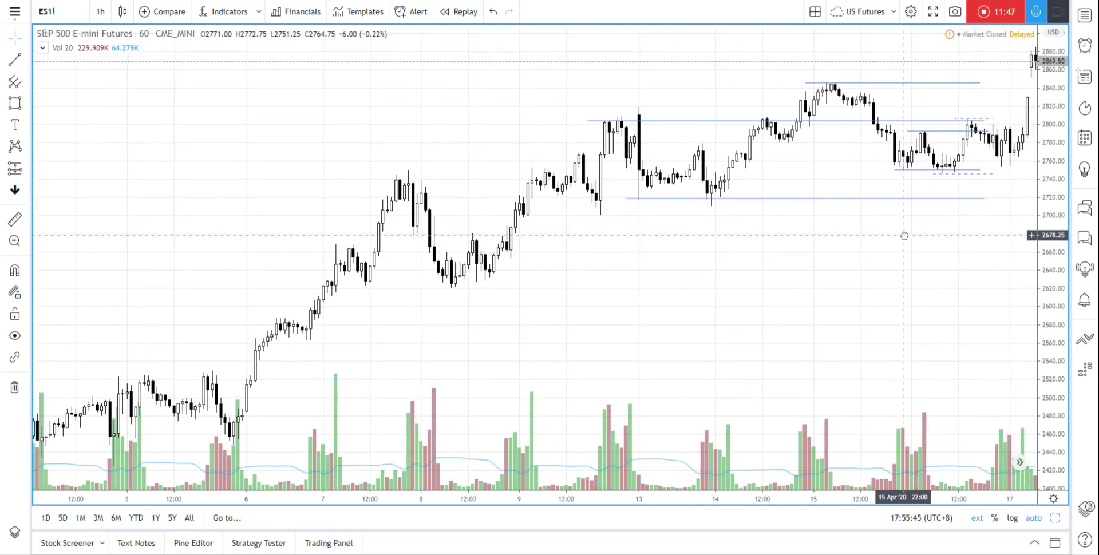
left_click(989, 131)
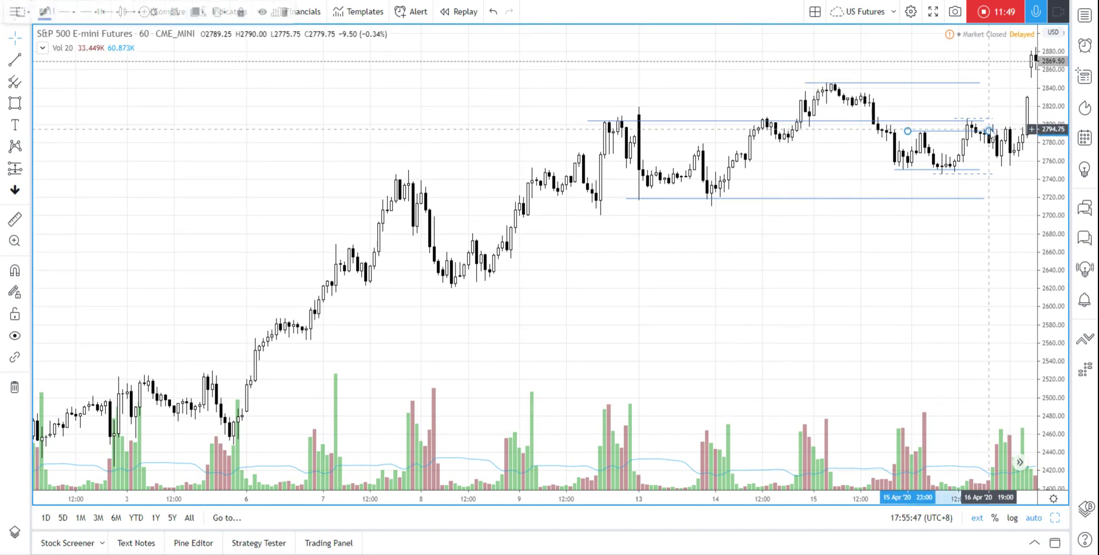
left_click_drag(988, 130, 1019, 140)
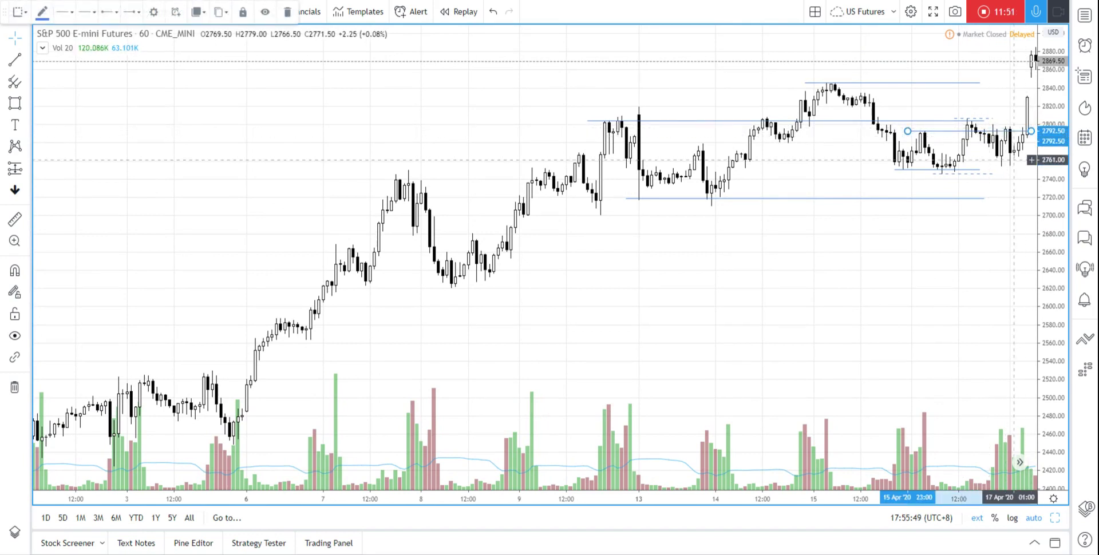
Extend the solid lines at 2750.75 and 2804.00 and the dashed lines at 2746.00 and 2806.50 forward into 17 April.
left_click(985, 170)
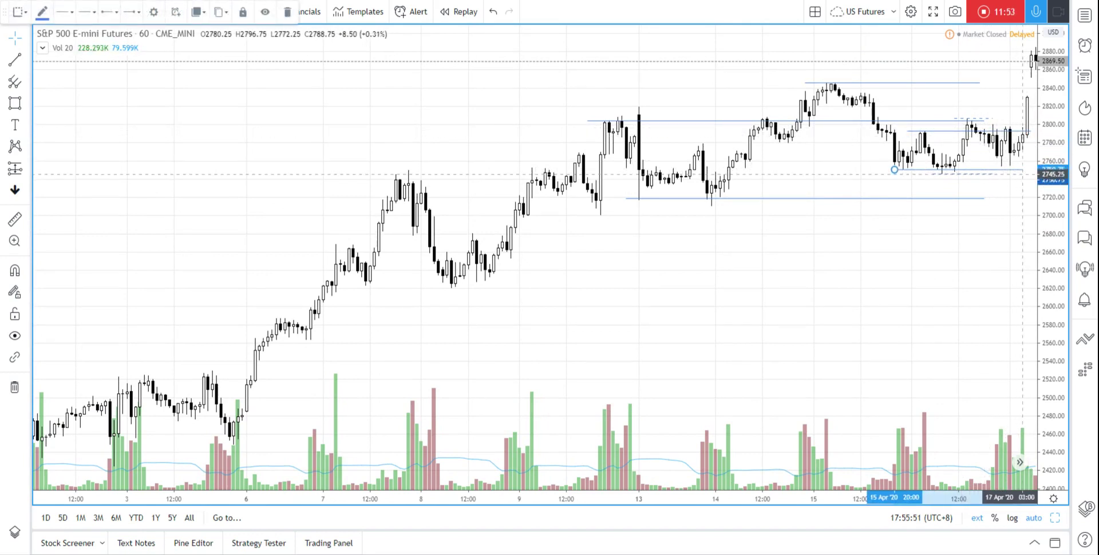
left_click_drag(996, 179, 587, 121)
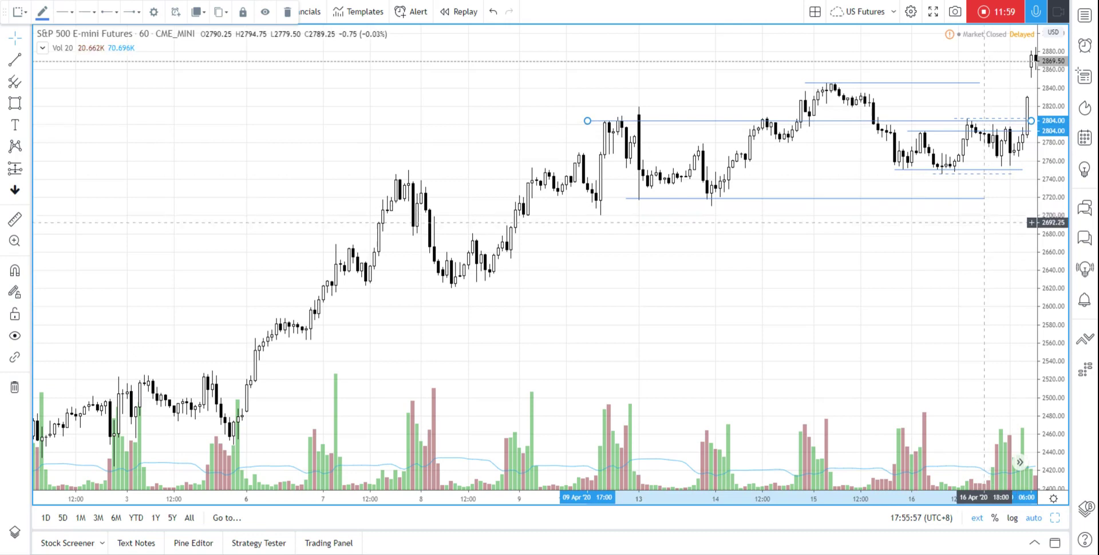
left_click(967, 230)
Switch the chart interval from 1 hour to 3 minutes.
scroll(967, 230, "up", 5)
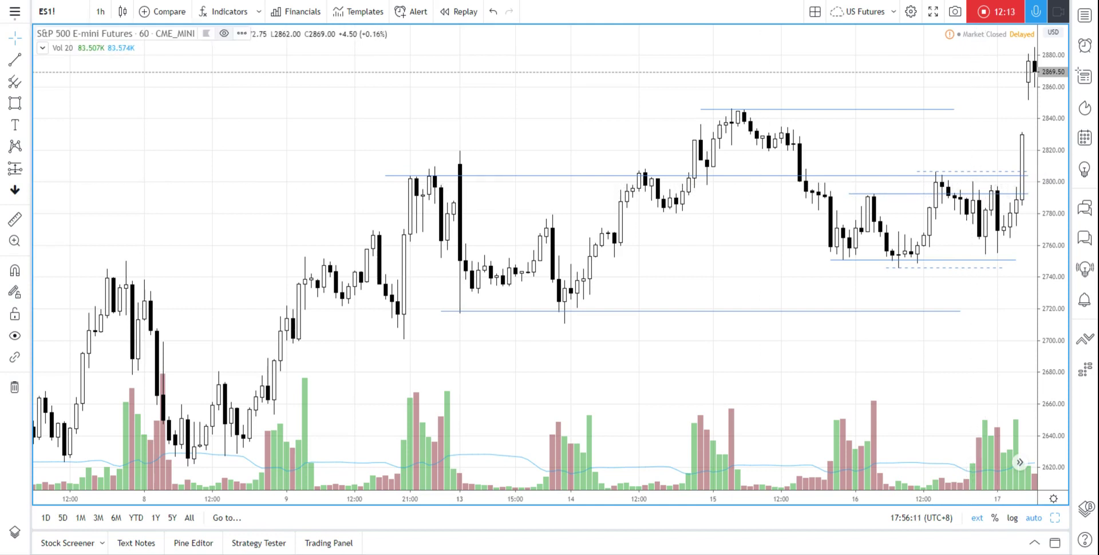
left_click(101, 12)
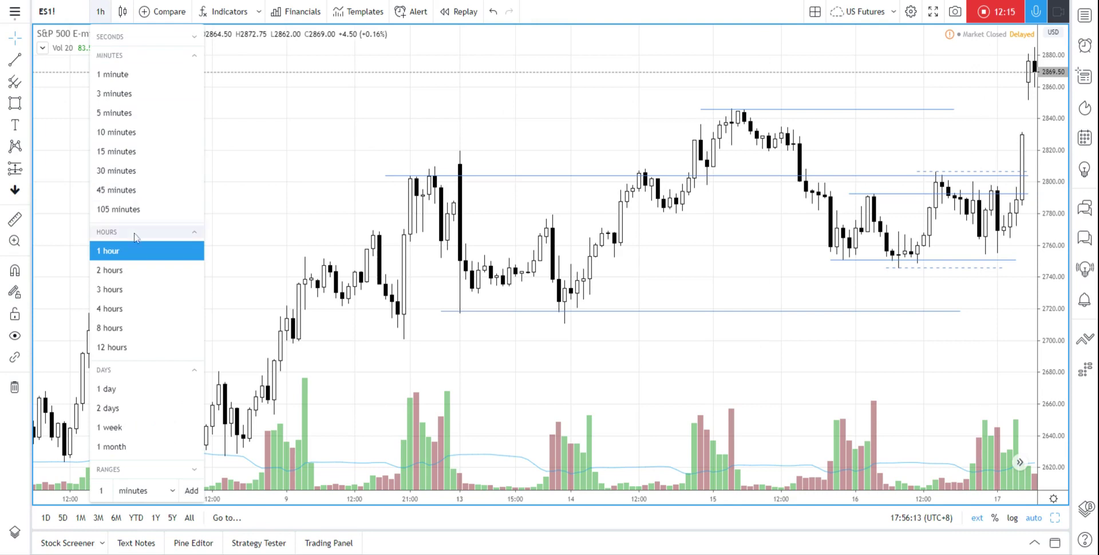
left_click(116, 93)
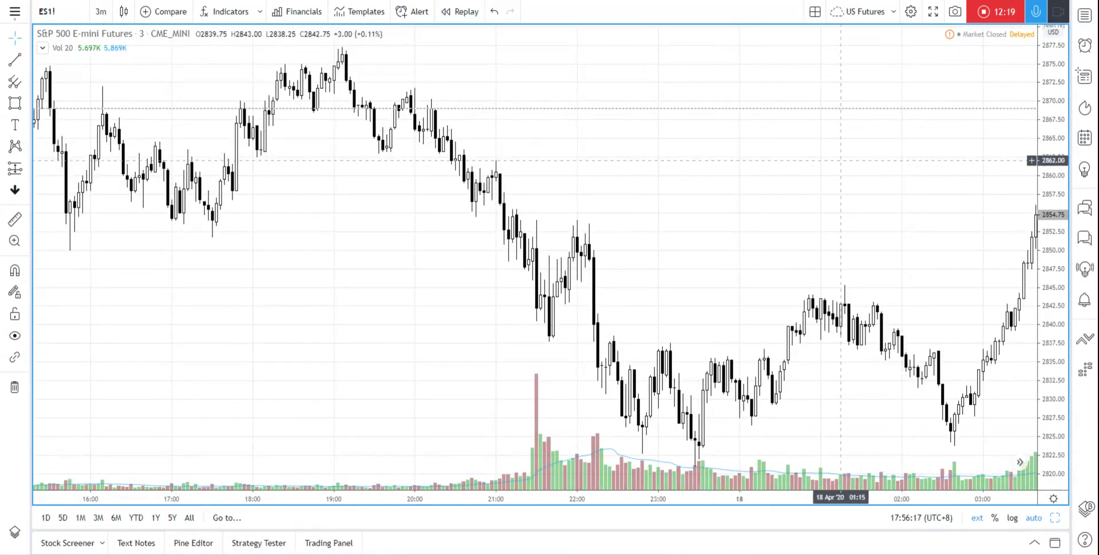
Examine the 3-minute price action of 16 April and early 17 April against the marked support and resistance levels.
scroll(705, 159, "down", 3)
left_click_drag(706, 158, 874, 213)
left_click_drag(748, 258, 871, 289)
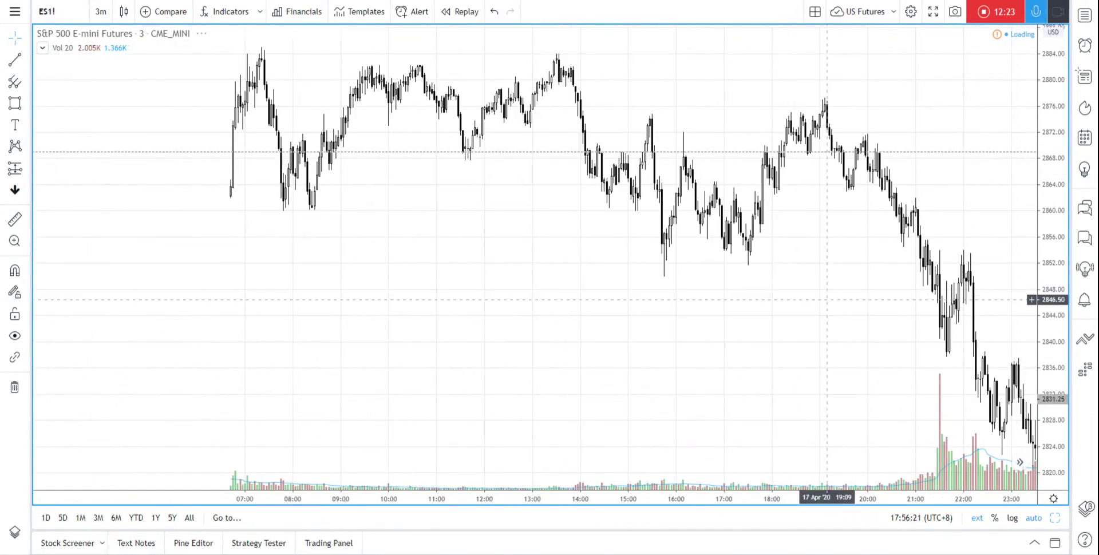
left_click_drag(478, 292, 959, 297)
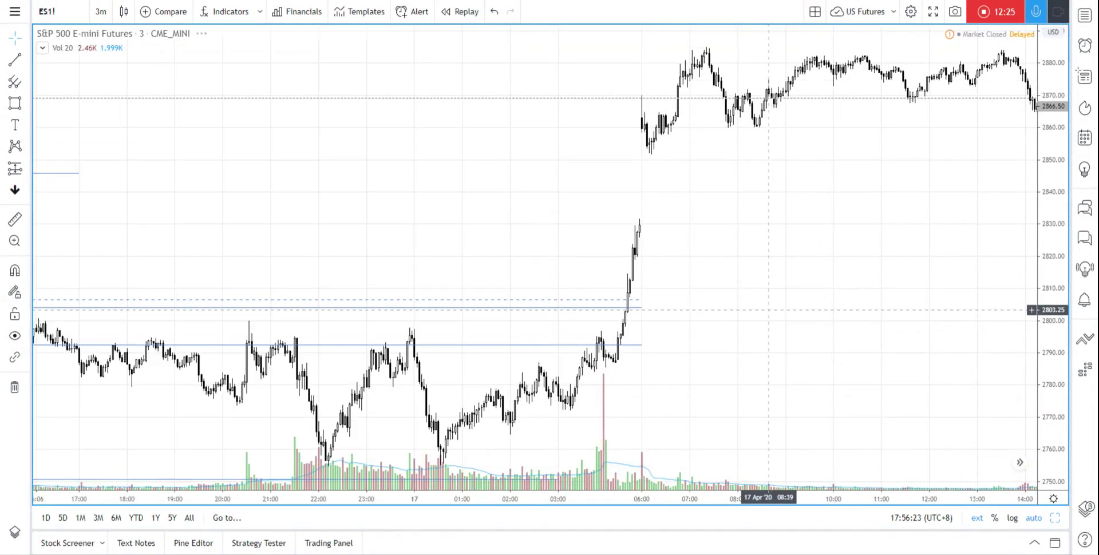
left_click_drag(807, 309, 1007, 297)
left_click_drag(641, 208, 839, 165)
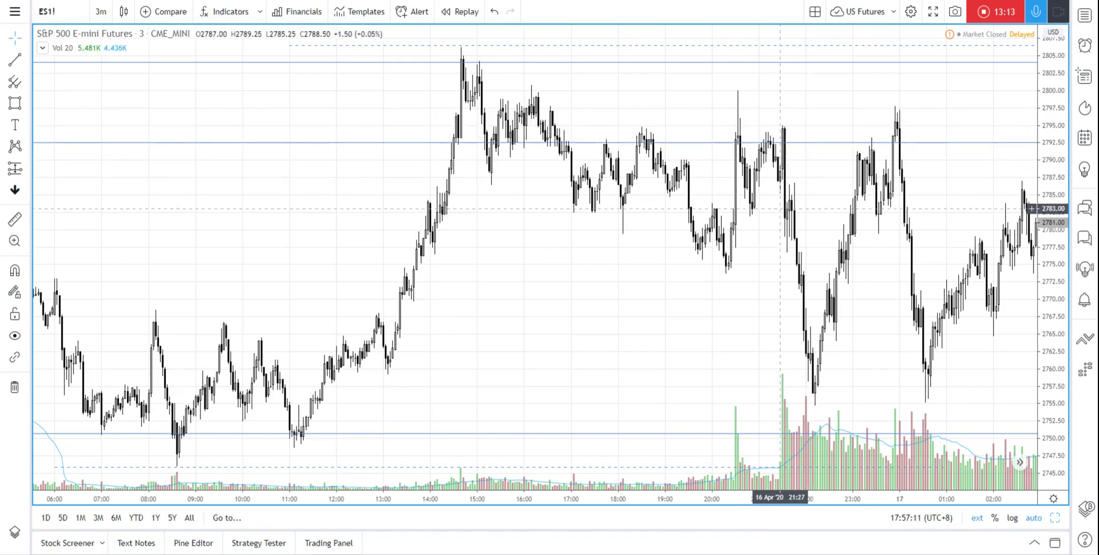
scroll(773, 206, "up", 2)
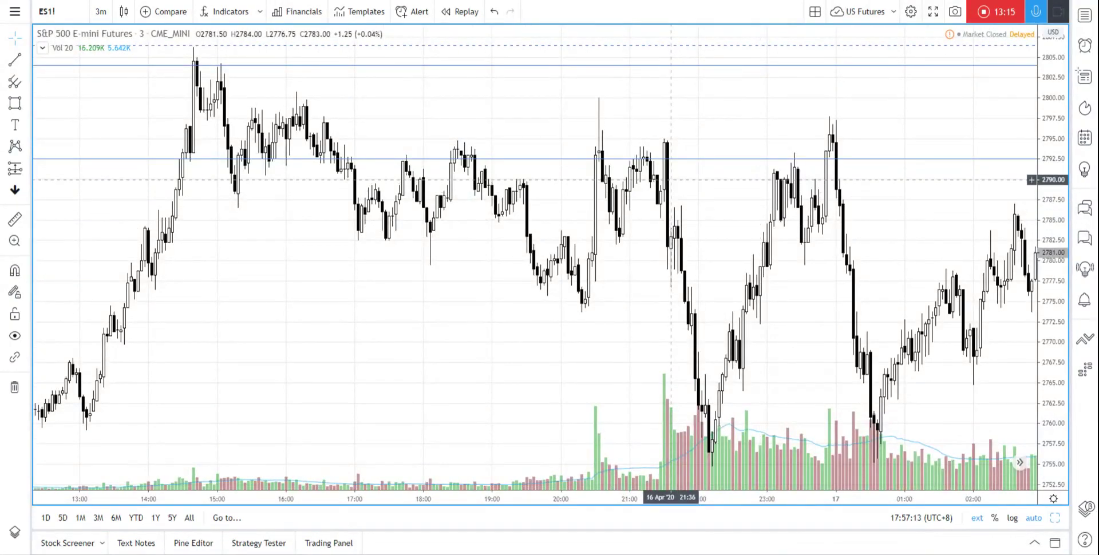
scroll(756, 164, "down", 3)
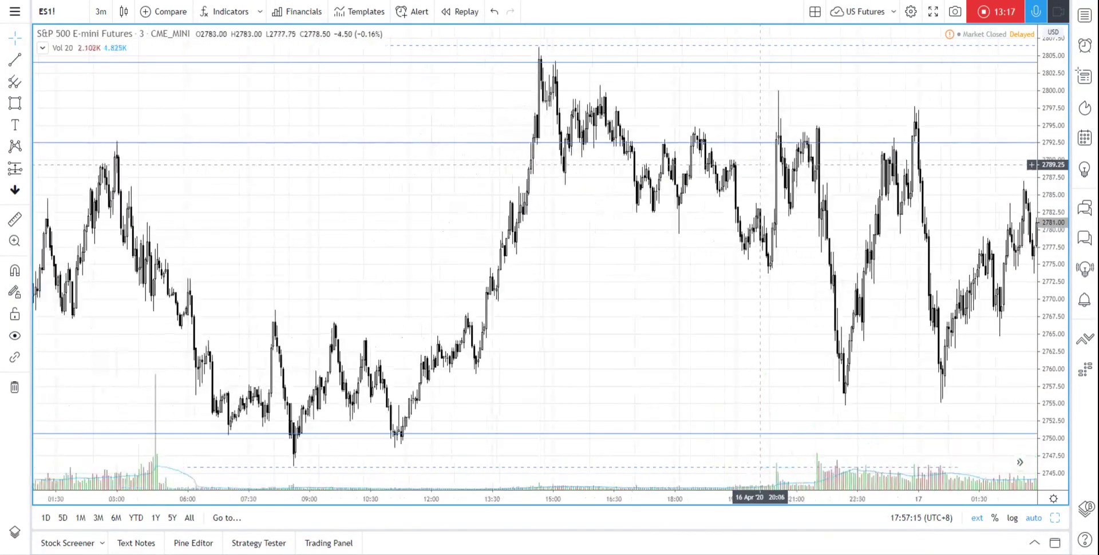
scroll(760, 164, "down", 1)
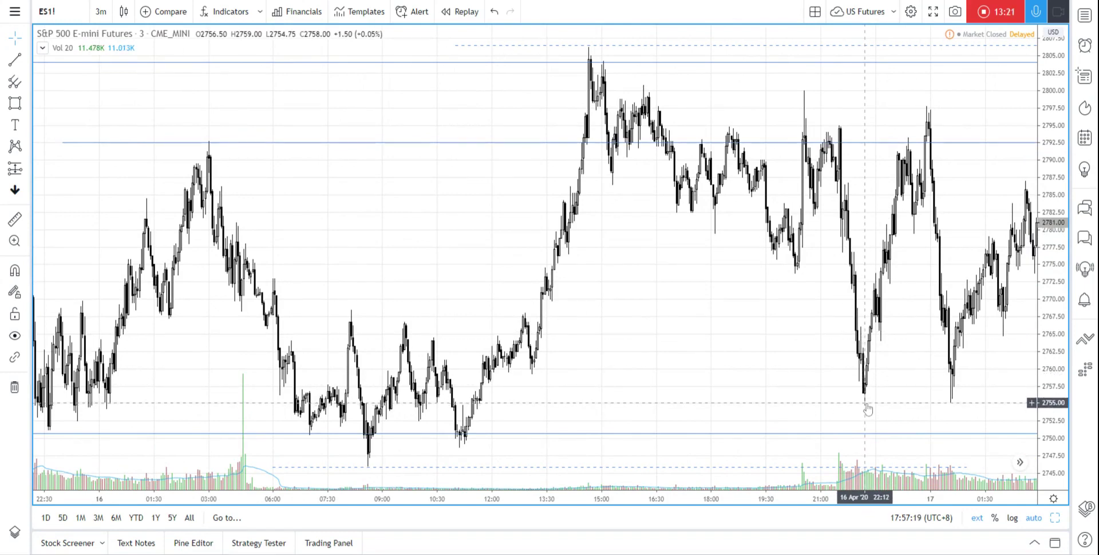
scroll(868, 409, "down", 2)
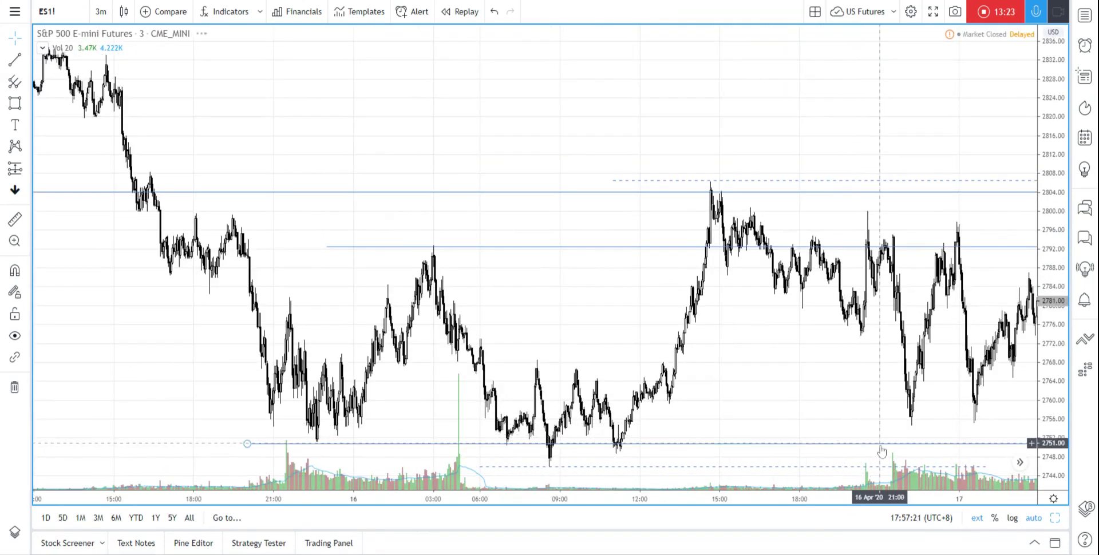
scroll(887, 448, "up", 3)
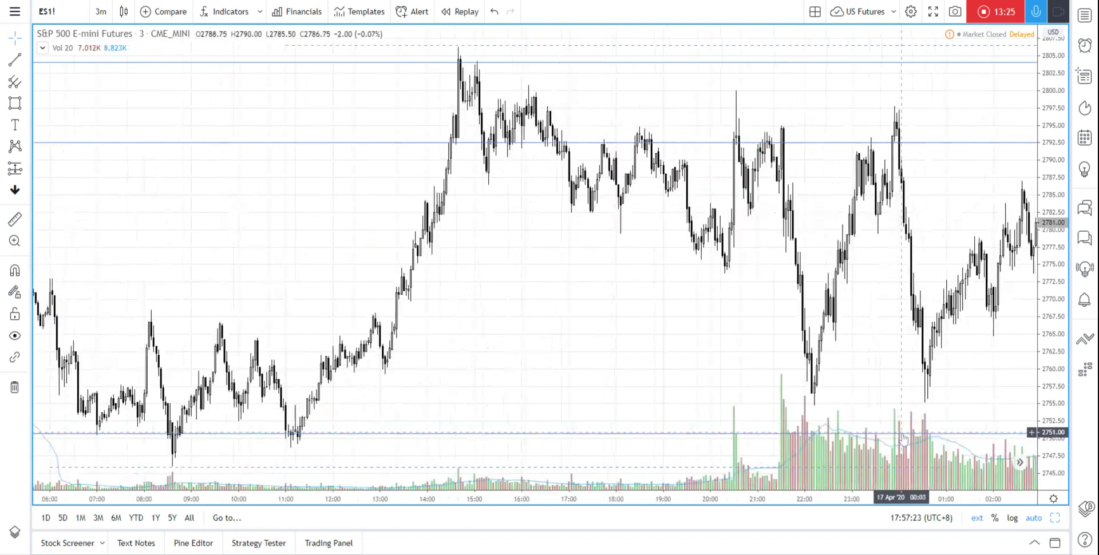
scroll(896, 449, "up", 2)
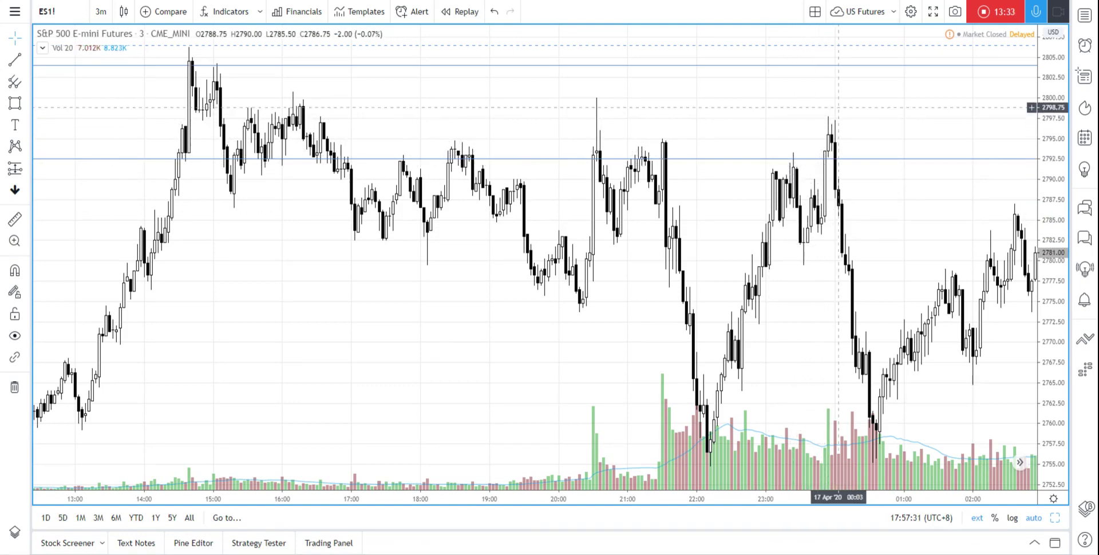
Draw an ellipse over the price peak above the 2792.50 line around midnight on 17 April, spanning about 2793.00 to 2796.50 between its end points.
left_click(26, 107)
left_click(71, 178)
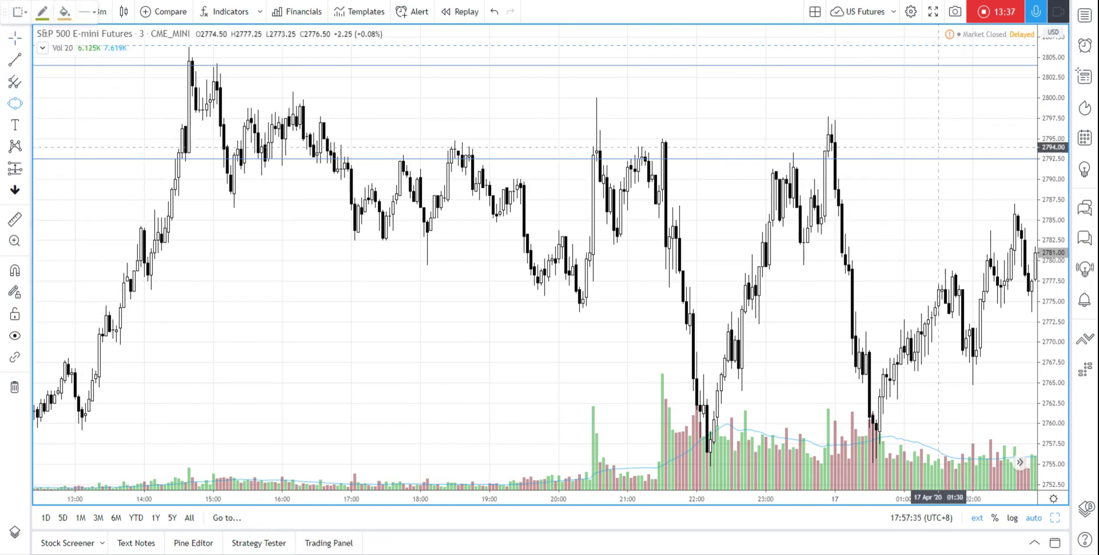
left_click(818, 156)
left_click(869, 126)
left_click(855, 163)
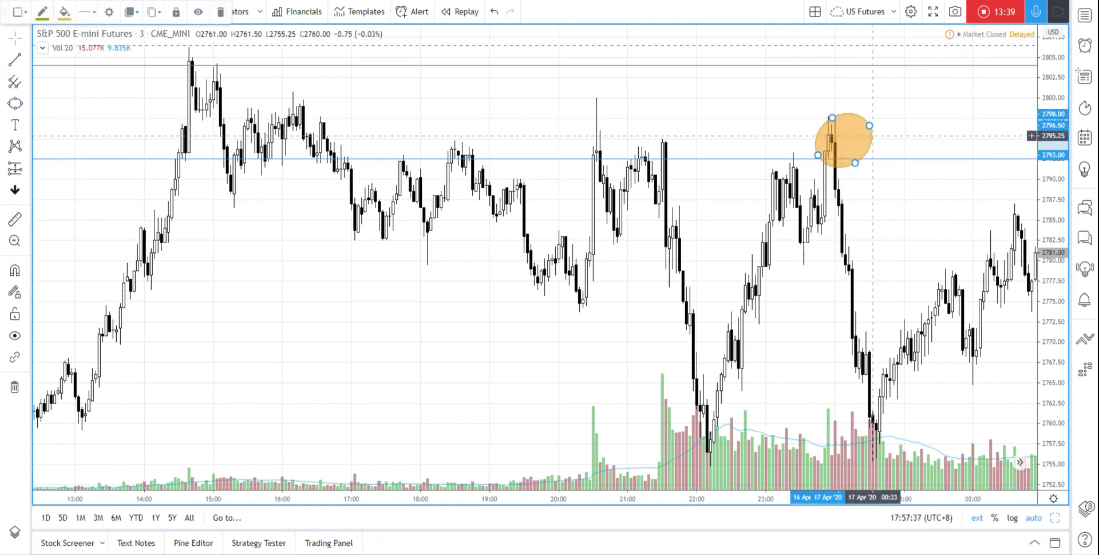
left_click(808, 163)
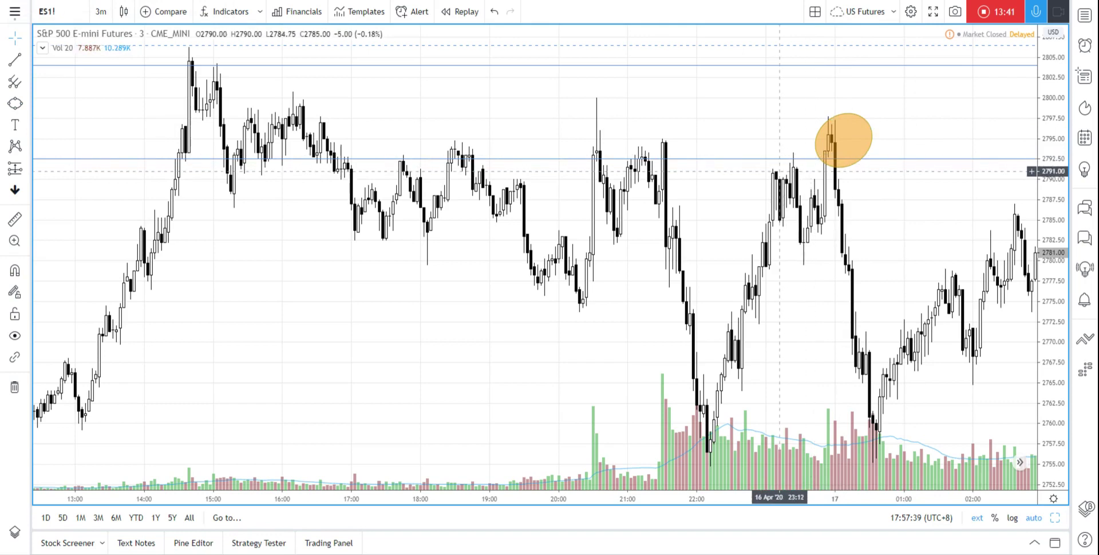
Draw a smaller ellipse over the 16 April highs at the 2792.50 line just before midnight, with end points at about 2791.00 and 2792.75.
left_click(15, 103)
left_click(780, 170)
left_click(804, 156)
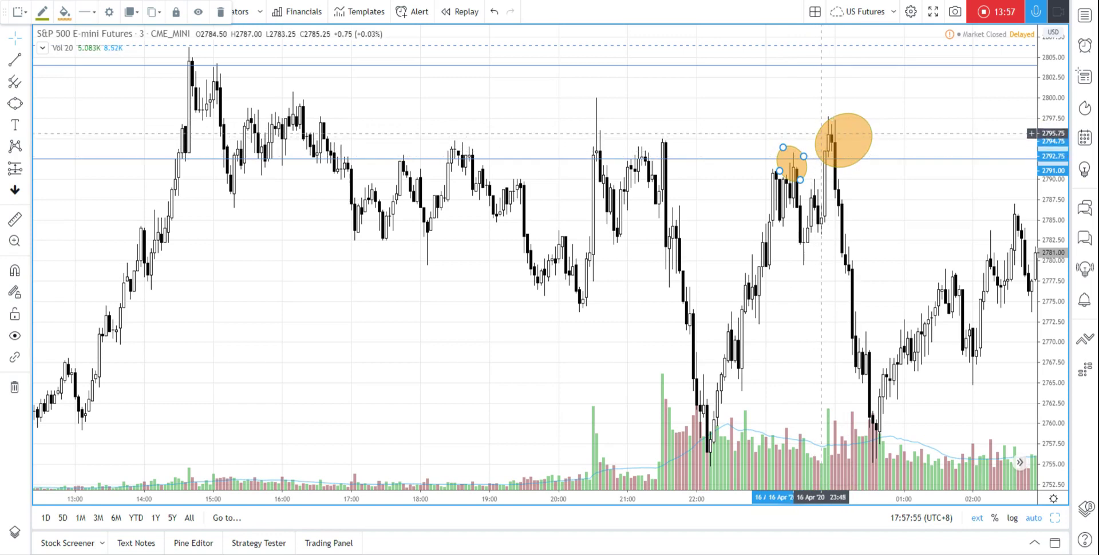
left_click(822, 134)
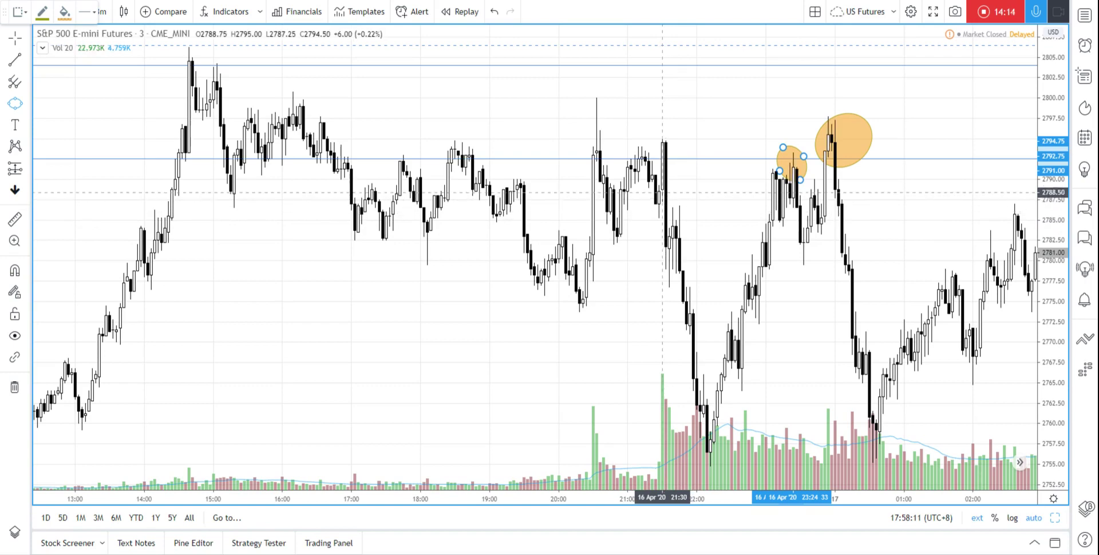
Draw an ellipse over the brief pause in the sell-off after 21:30 on 16 April, with end points at about 2781.25 and 2783.50.
left_click(651, 250)
left_click(704, 235)
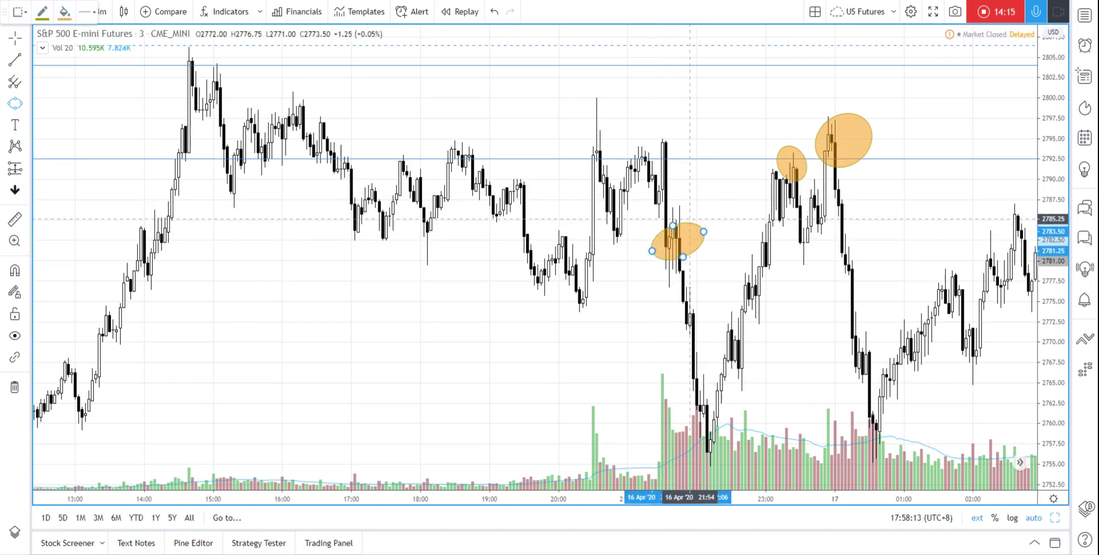
left_click(675, 226)
left_click(714, 190)
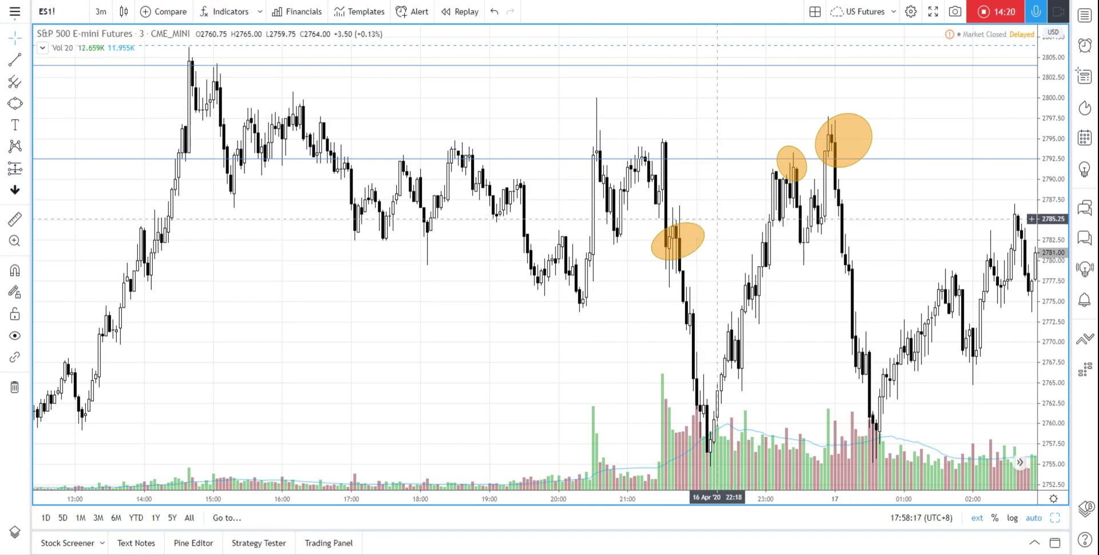
Compare the three circled areas with the wider 16 April price swings and the marked levels.
scroll(717, 219, "down", 6)
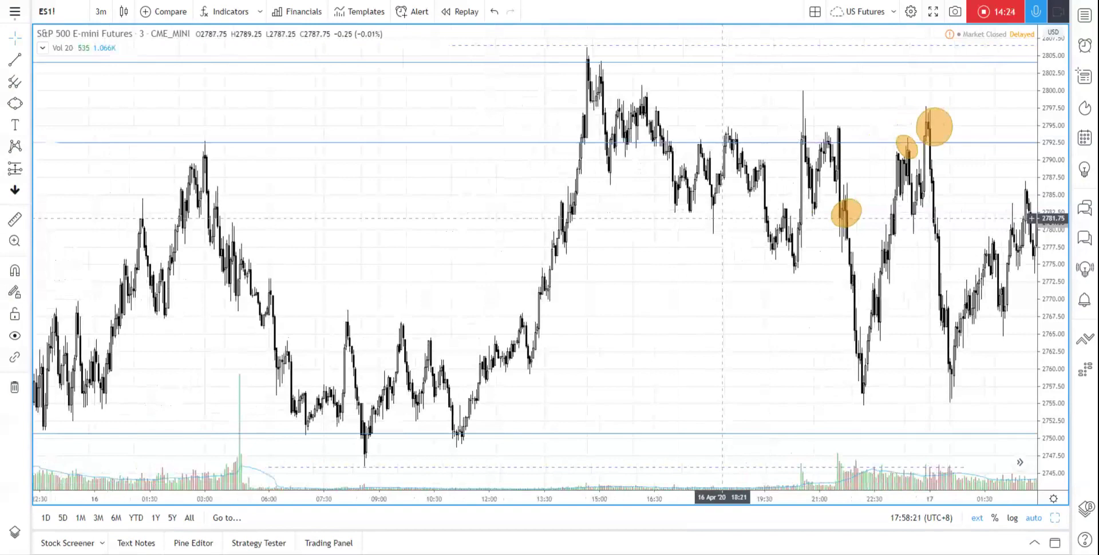
scroll(722, 218, "down", 2)
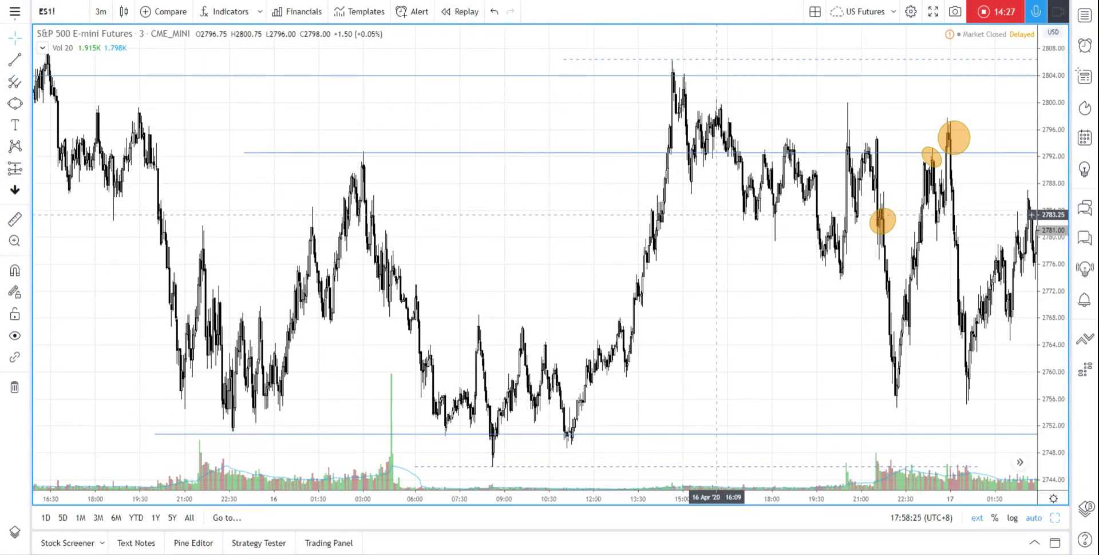
scroll(717, 214, "down", 1)
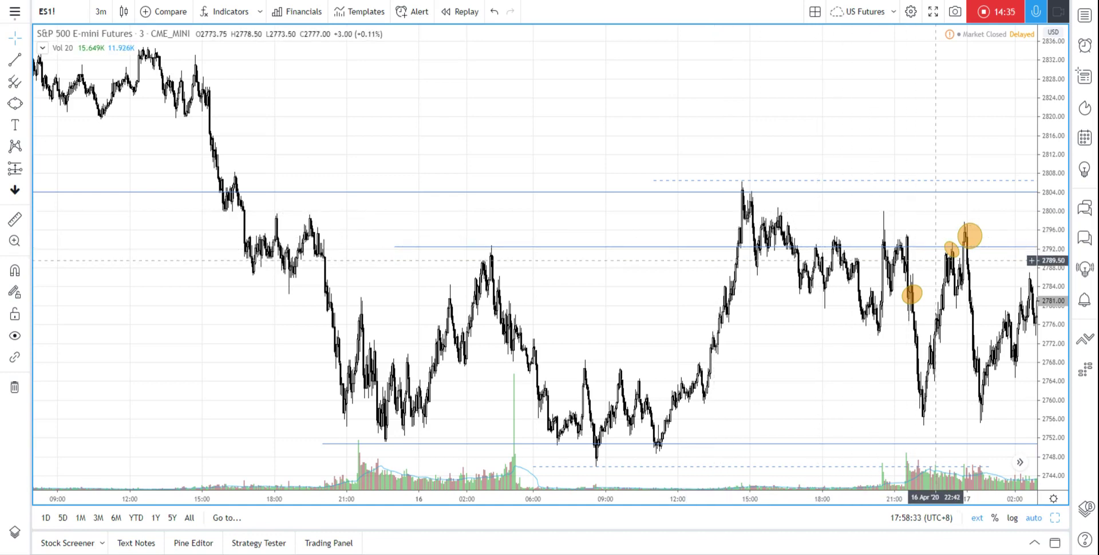
scroll(930, 262, "up", 5)
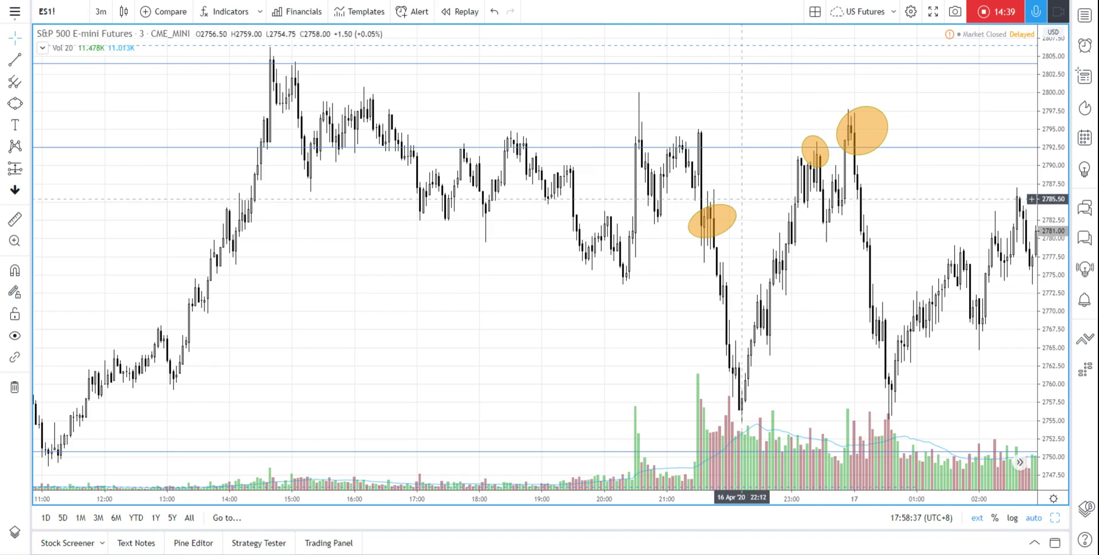
scroll(814, 200, "up", 1)
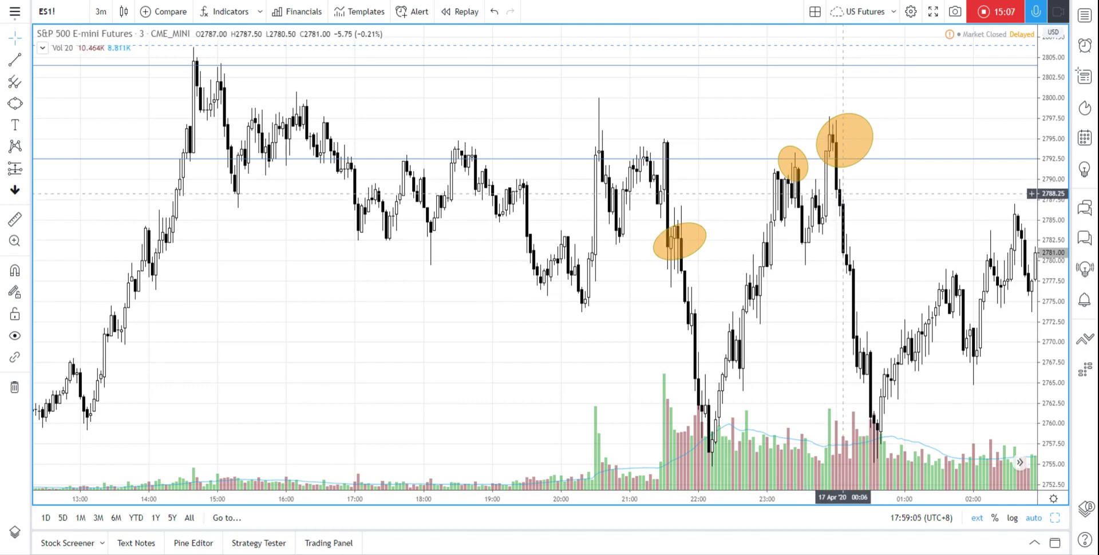
Model a short position at 2788.75 from 17 April 00:06 with a 2799.25 stop and a 2762.00 target, and delete it.
left_click(26, 63)
left_click(15, 169)
left_click(26, 169)
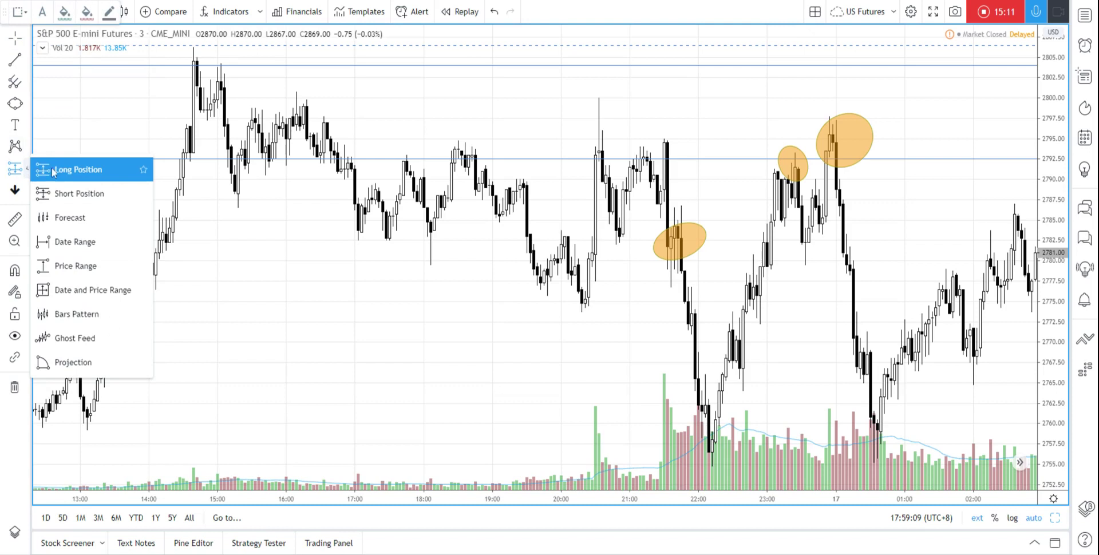
left_click(103, 194)
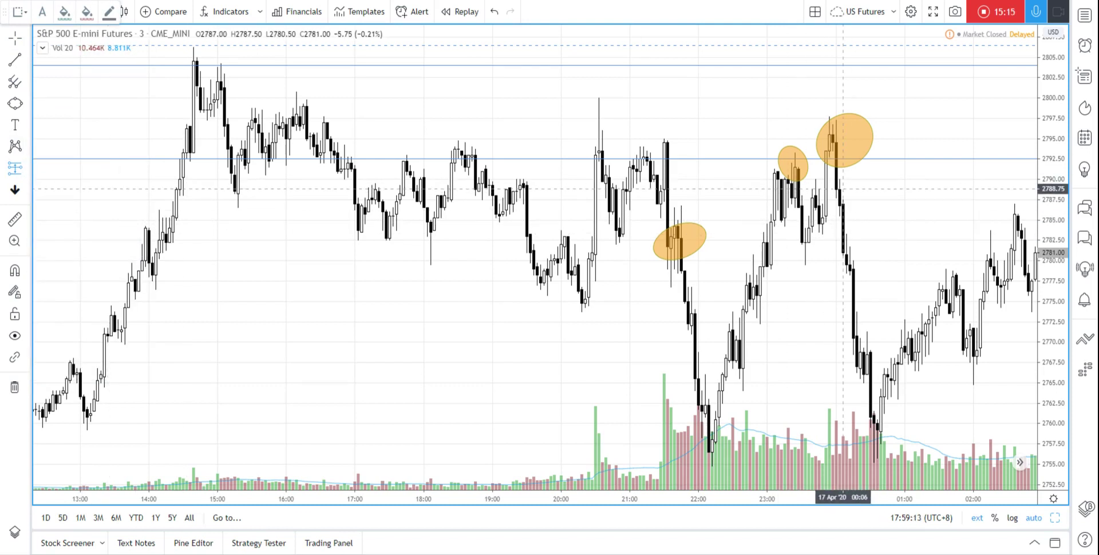
left_click(843, 189)
left_click_drag(843, 107, 843, 104)
left_click_drag(843, 274, 853, 407)
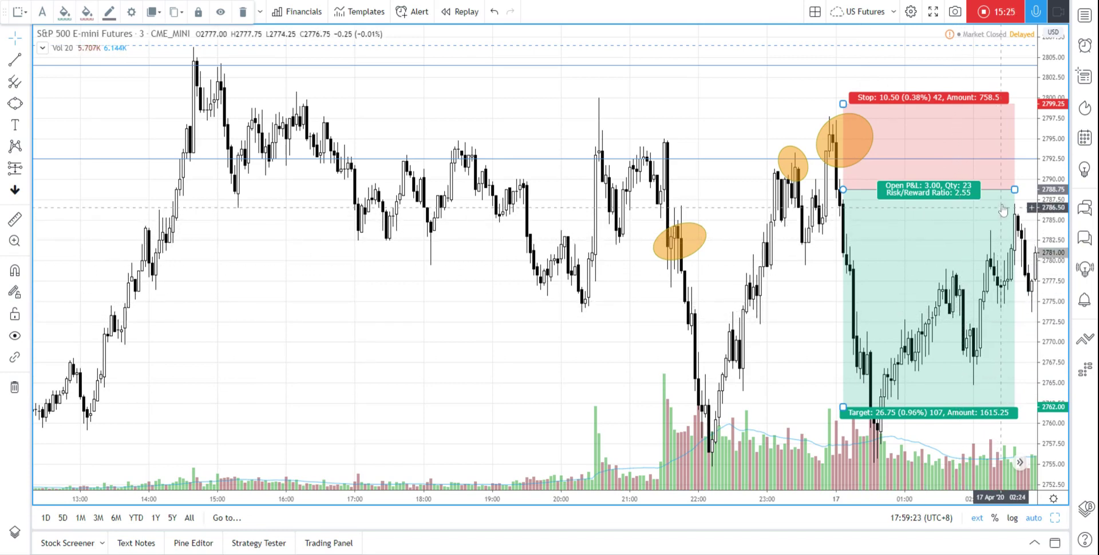
key("Delete")
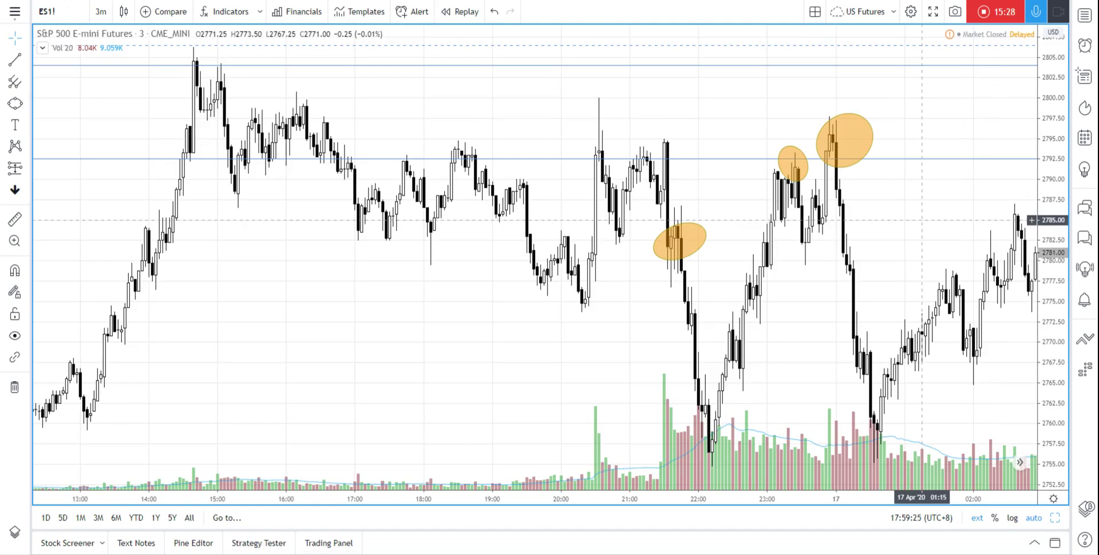
scroll(923, 220, "down", 5)
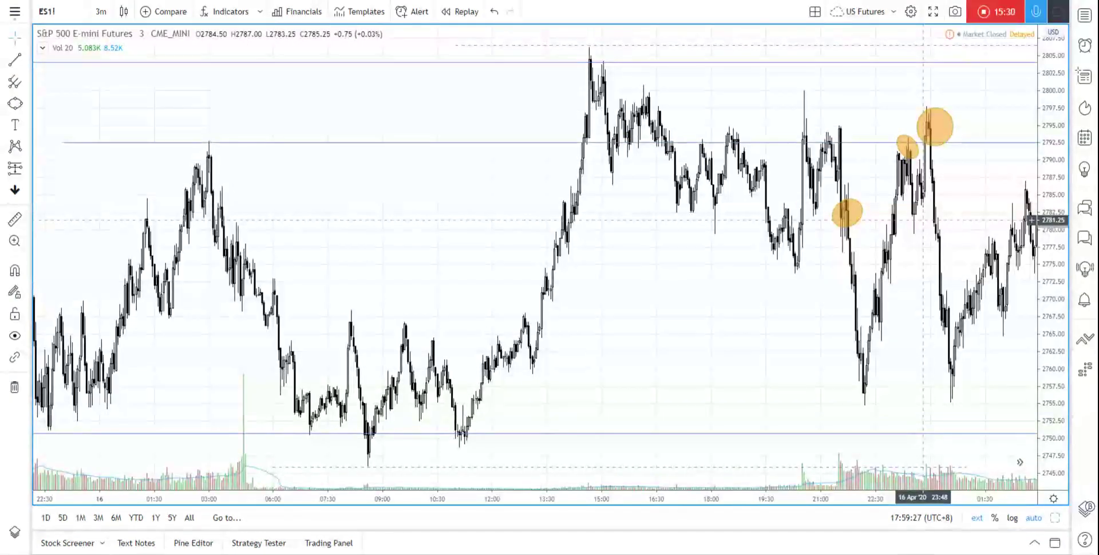